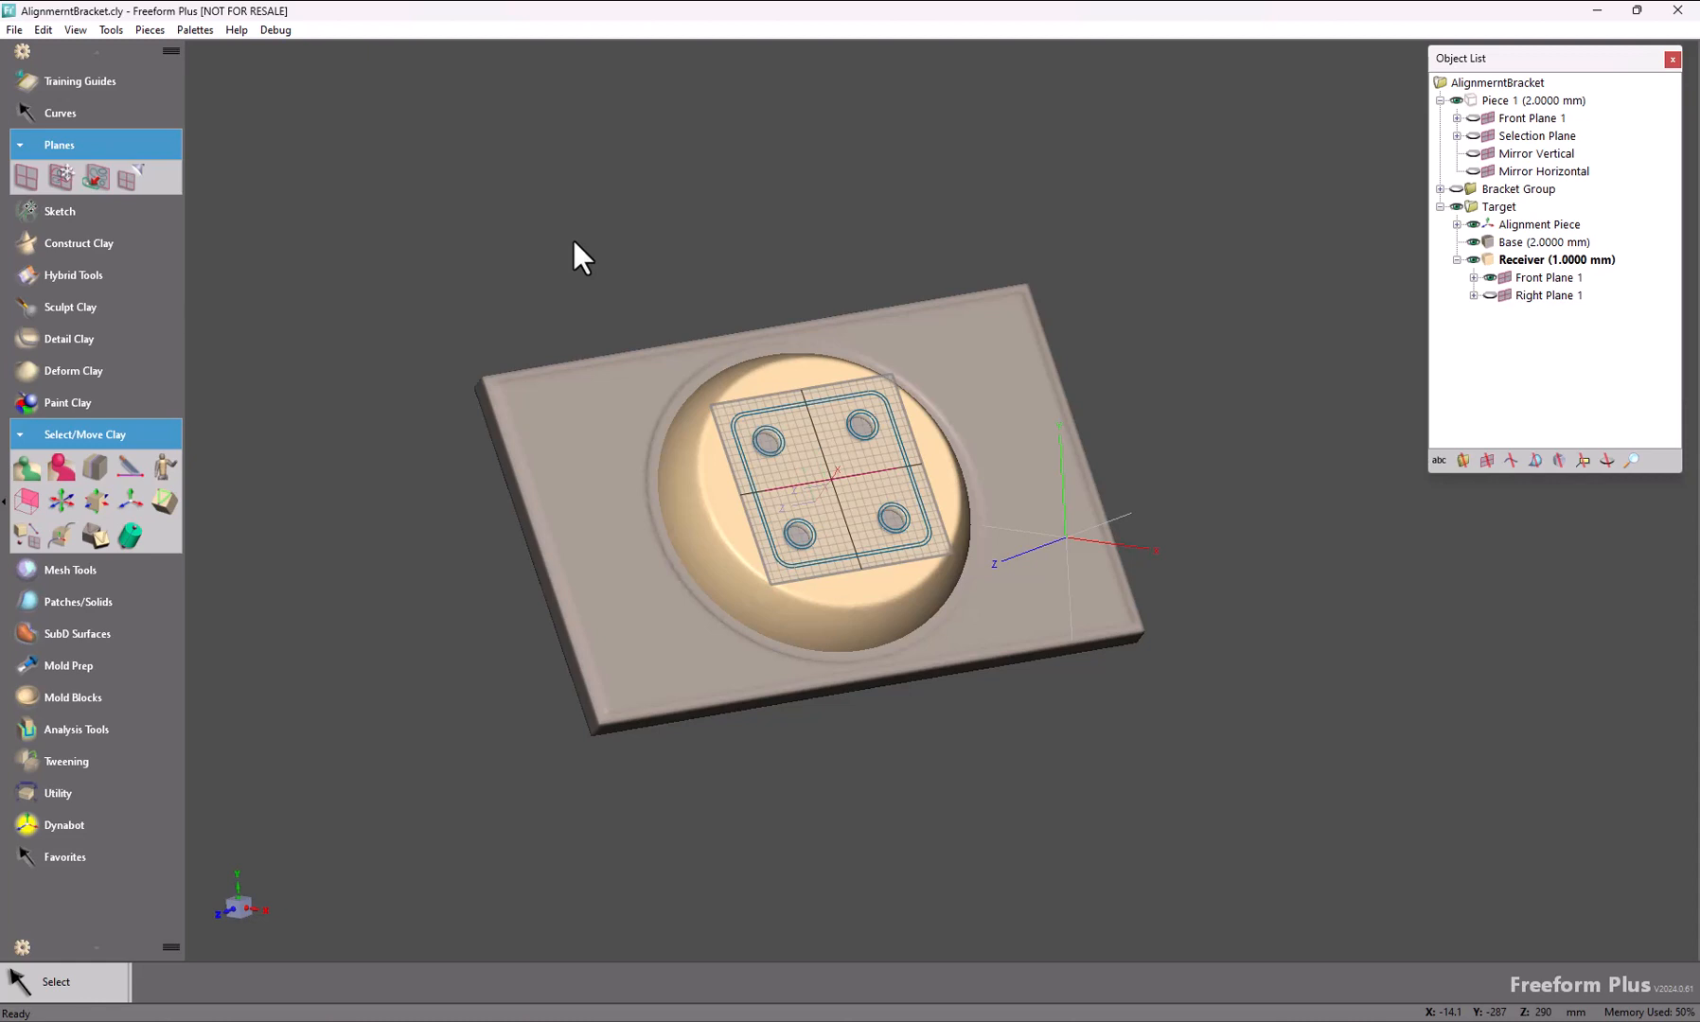
# Try aligning the Receiver's Front Plane 1 to the global XY plane with Align Piece and clear the constraint pair
pyautogui.click(25, 533)
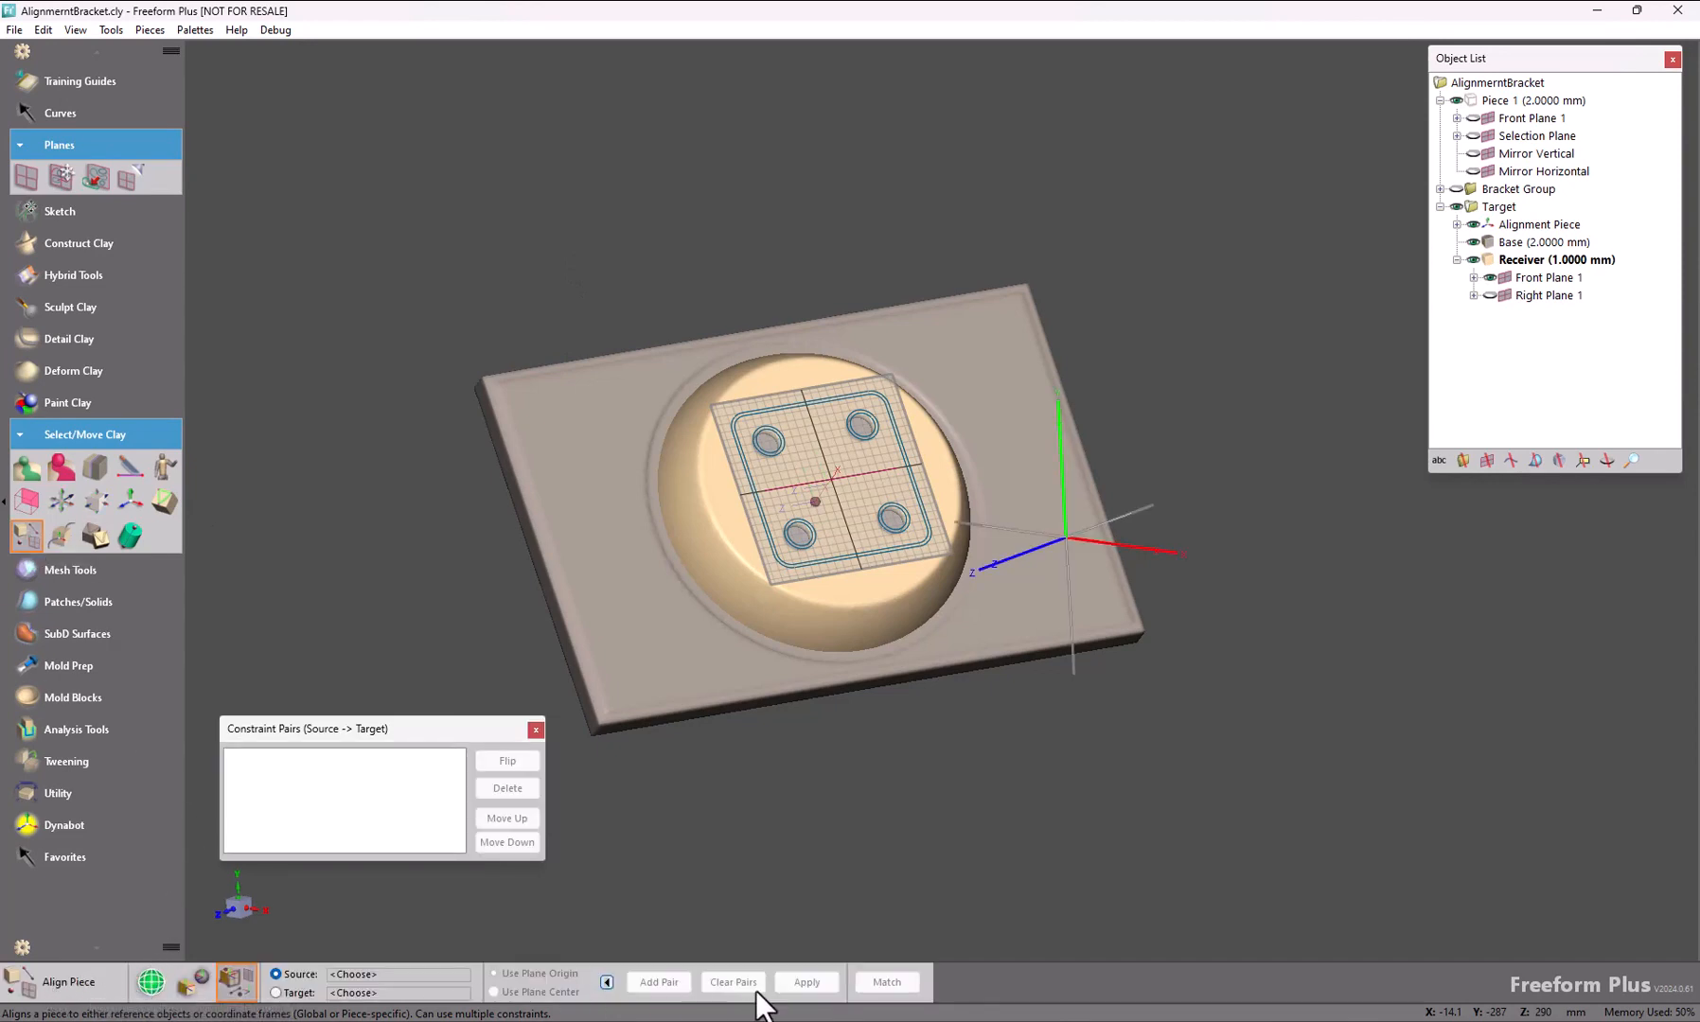
pyautogui.click(152, 985)
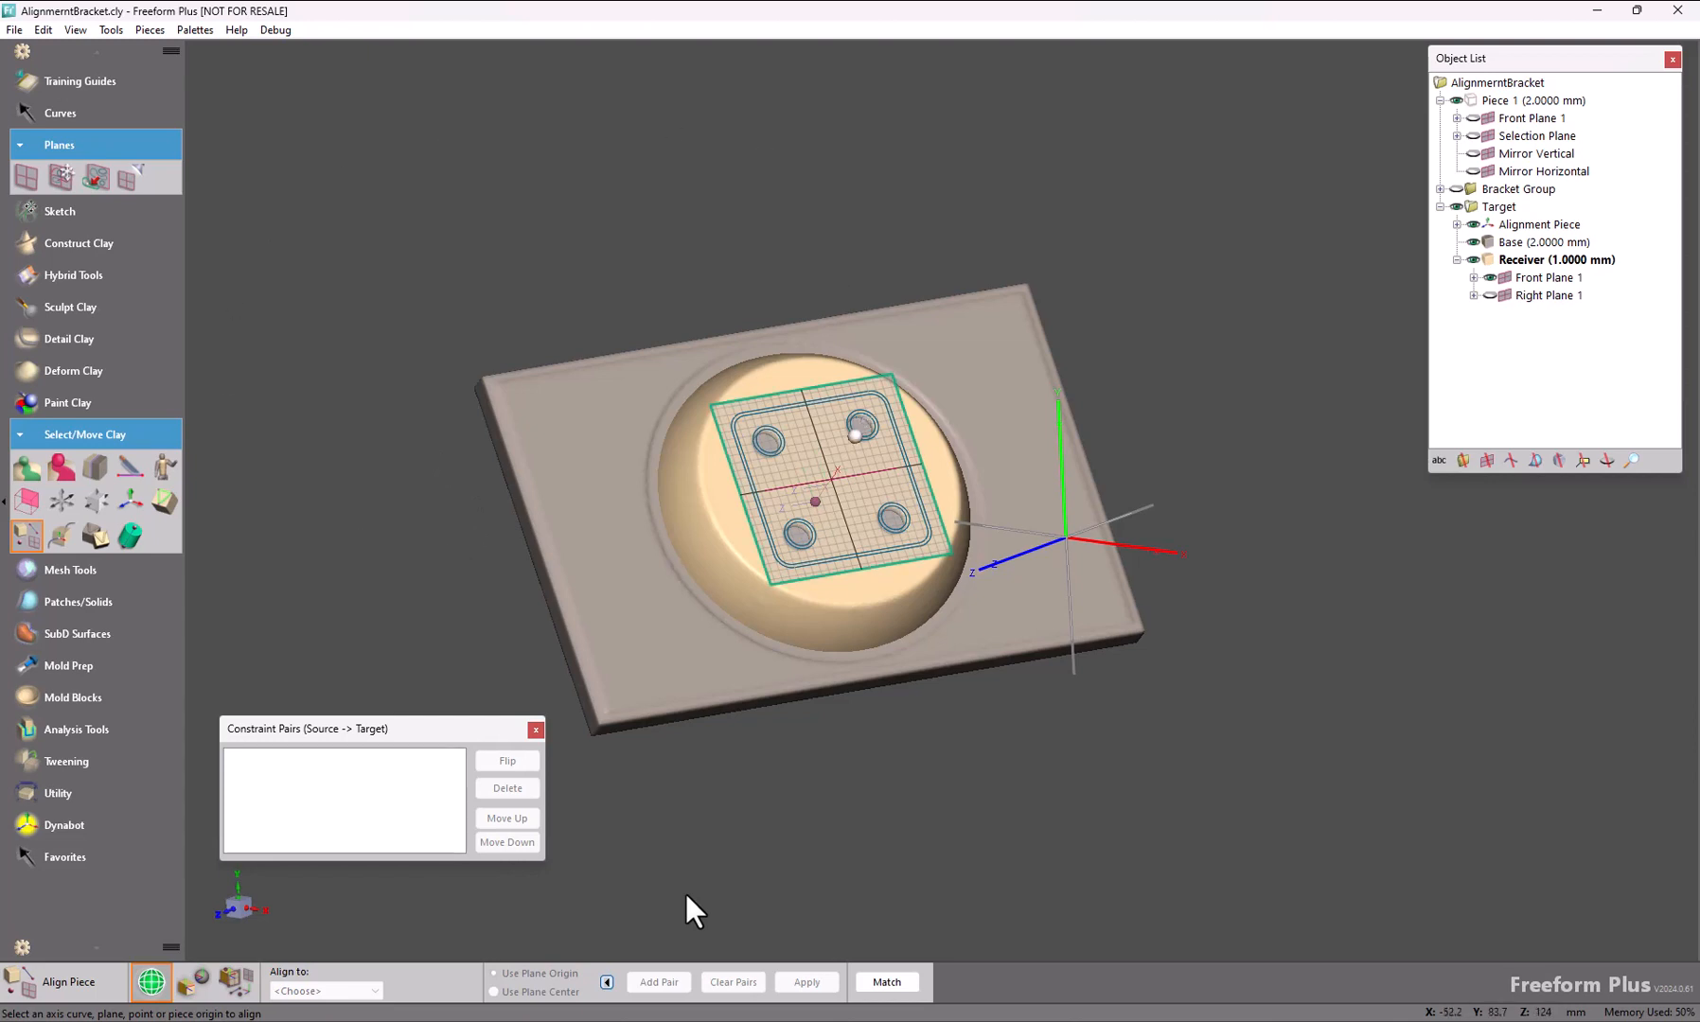
pyautogui.click(822, 461)
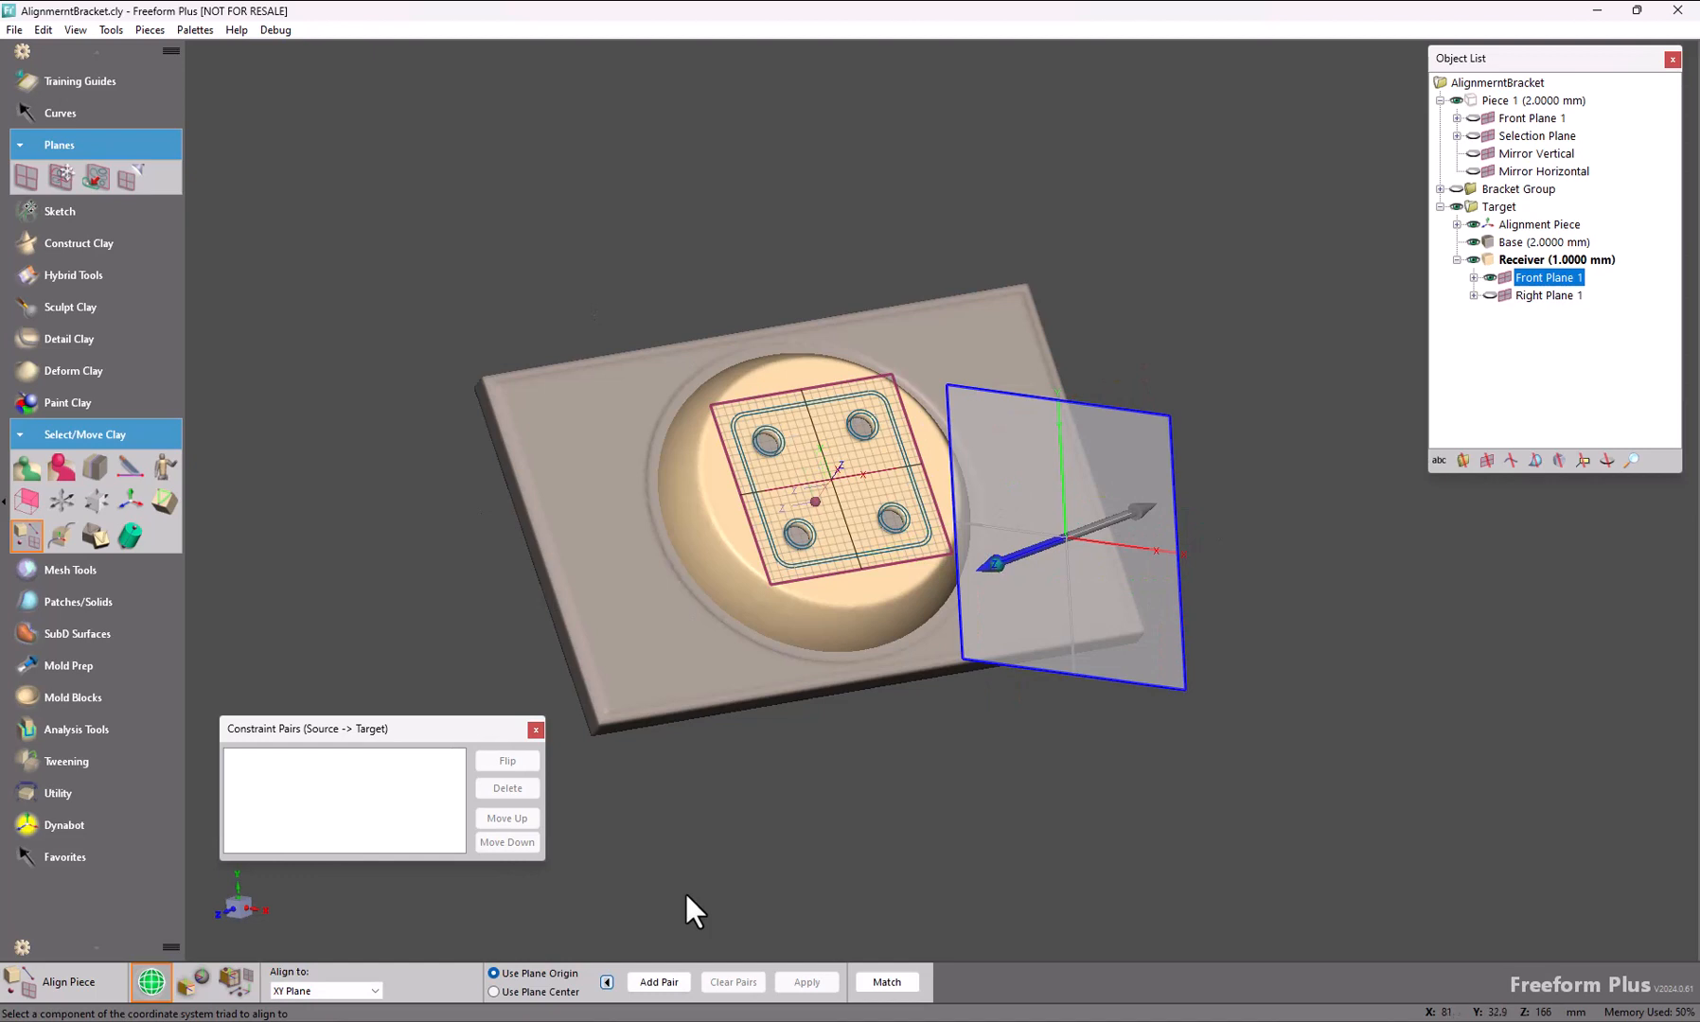
pyautogui.click(994, 563)
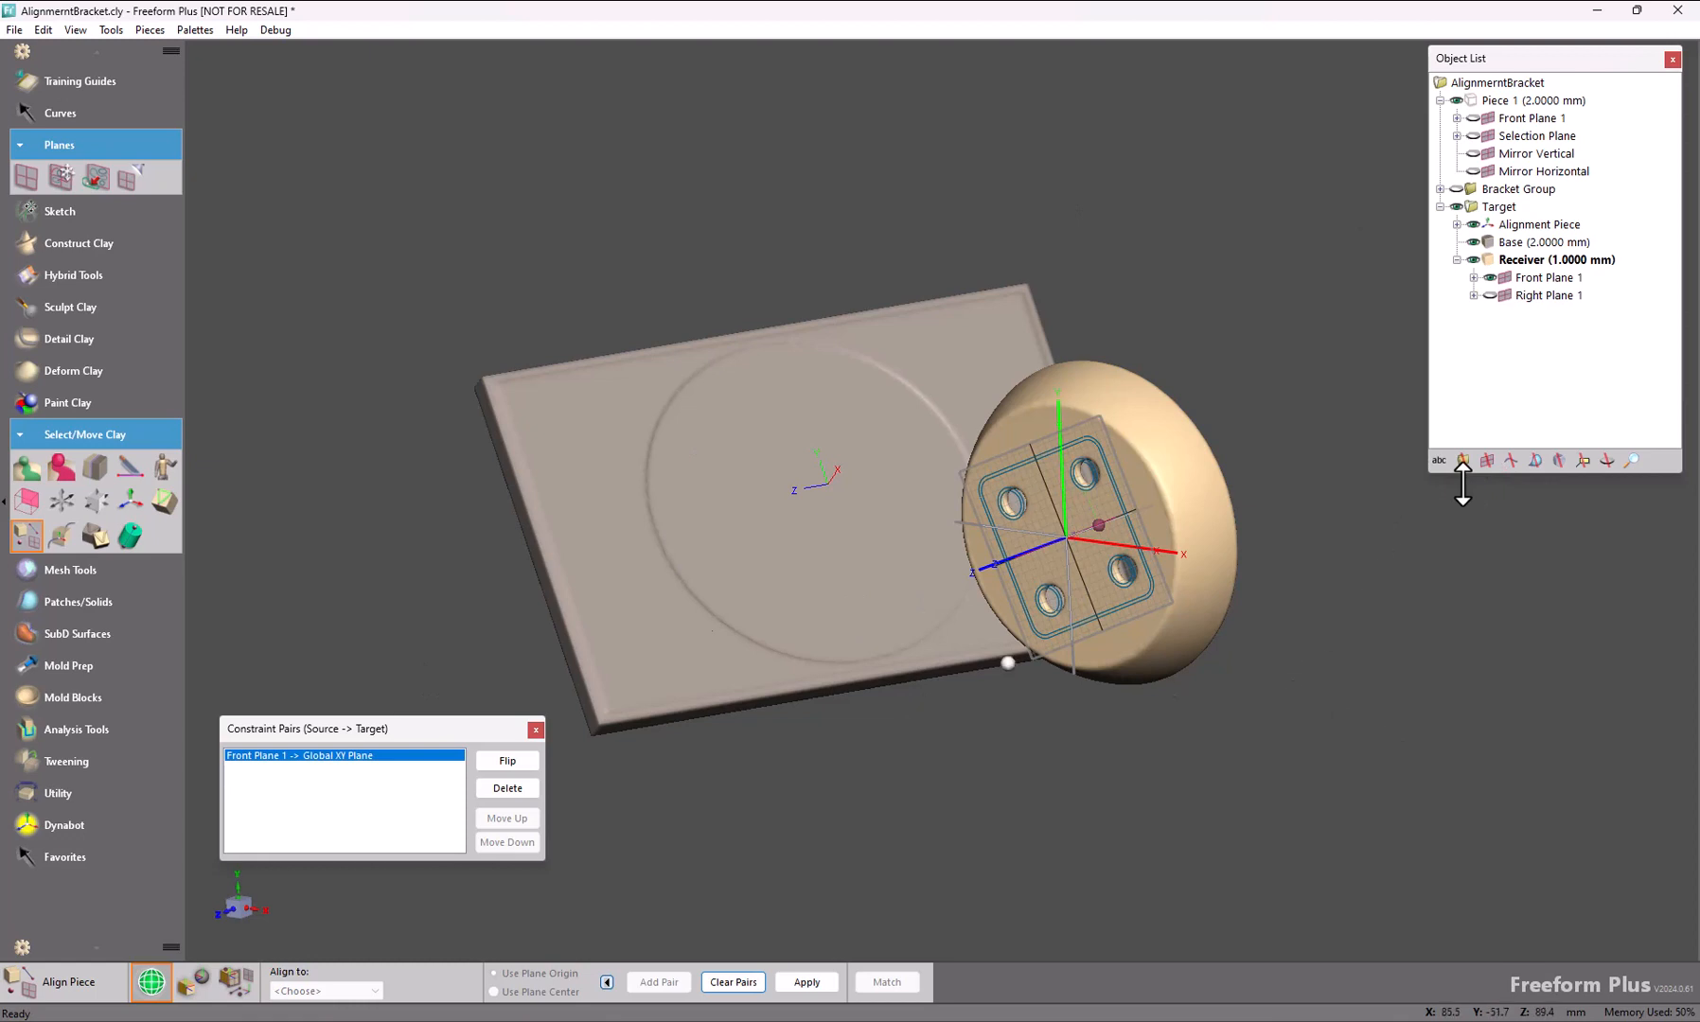
pyautogui.click(733, 983)
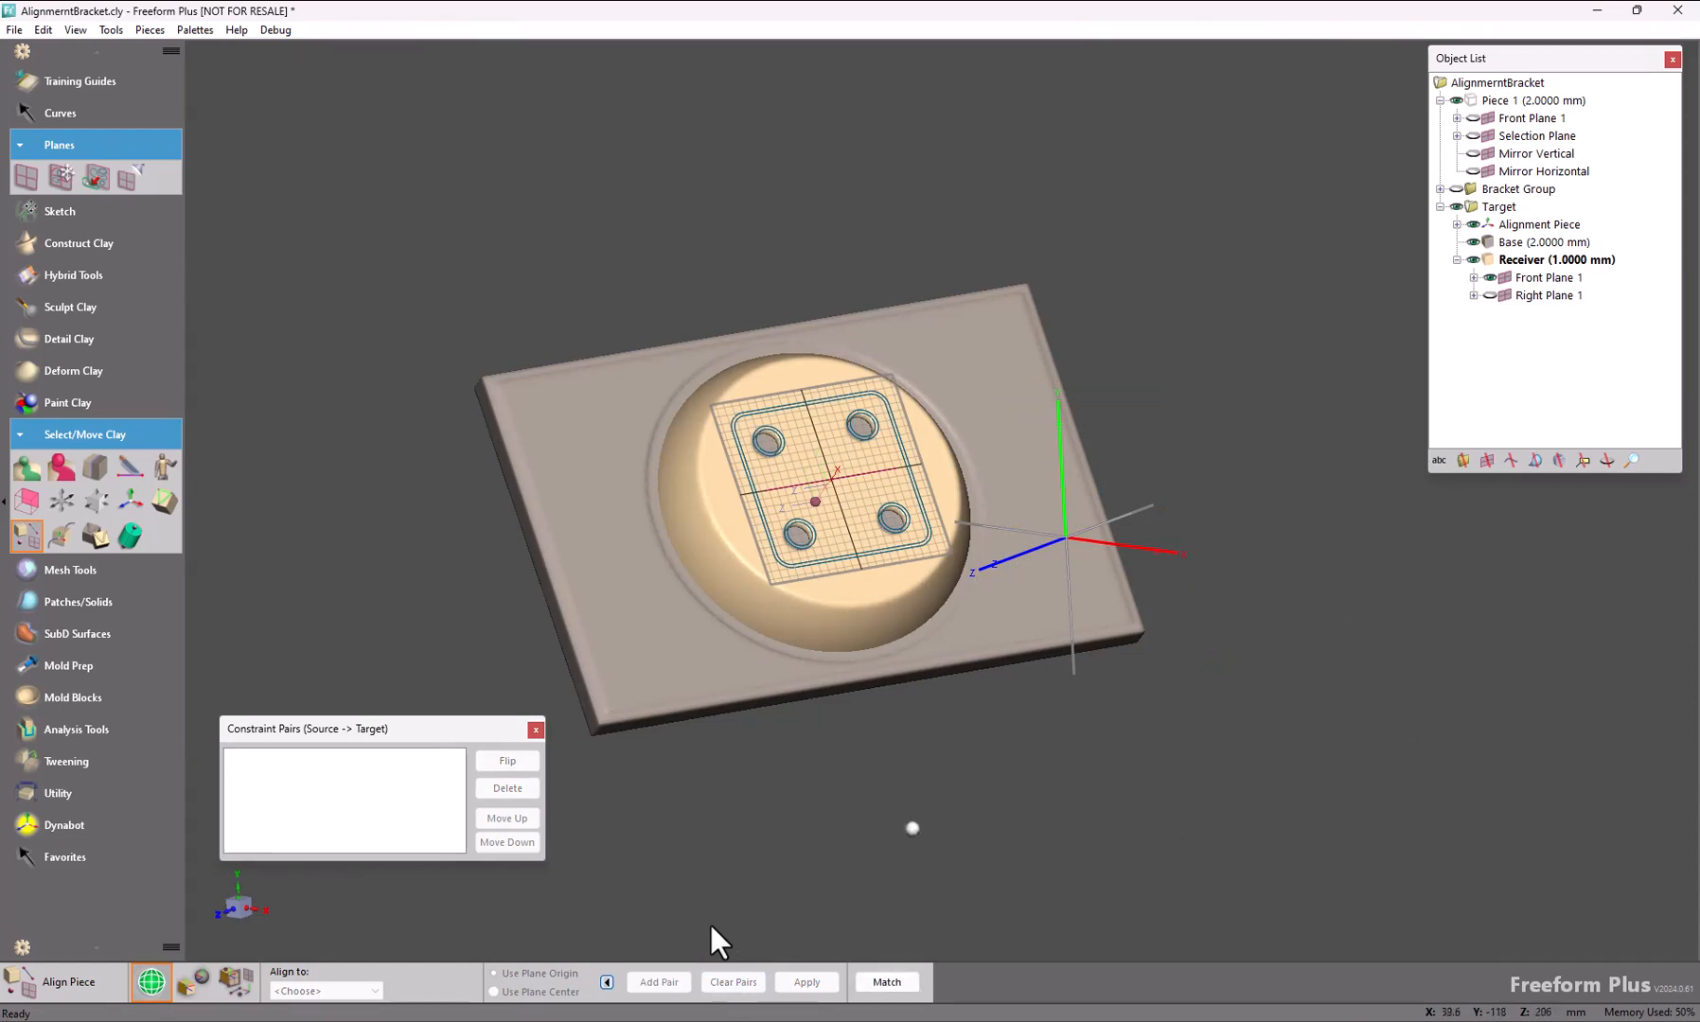
# Switch Align Piece to piece-specific alignment and show the expanded Bracket Group
pyautogui.click(199, 984)
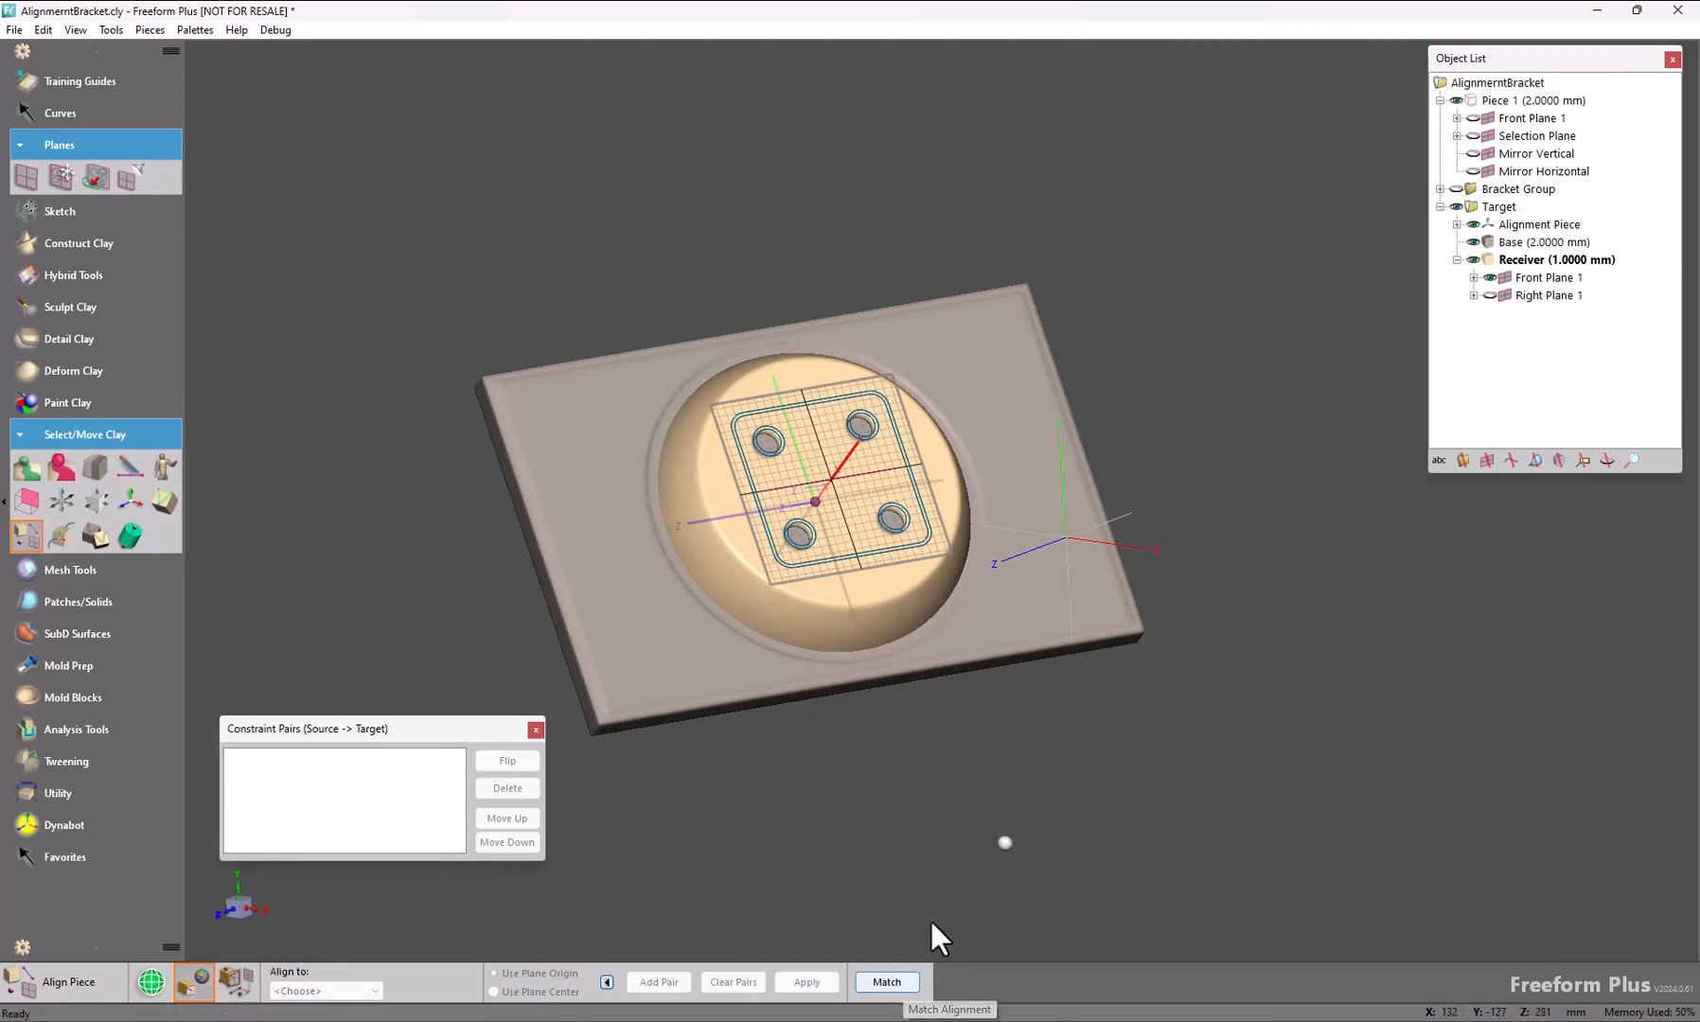
pyautogui.click(1440, 188)
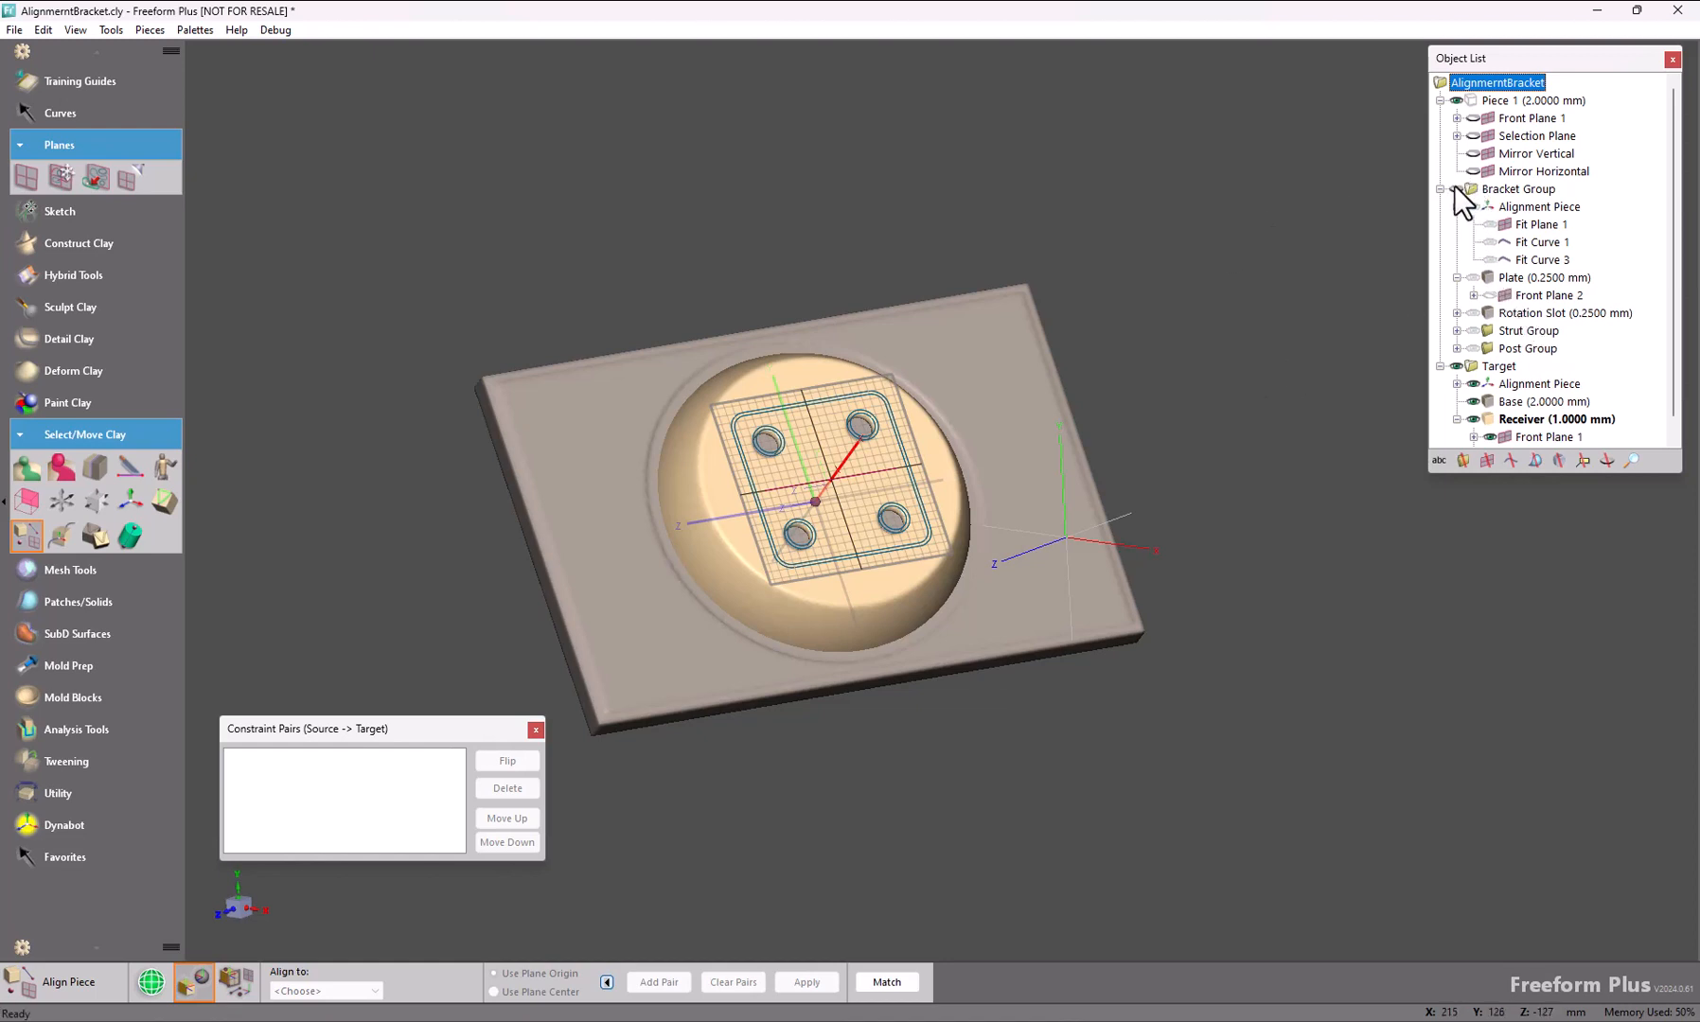
pyautogui.click(1456, 188)
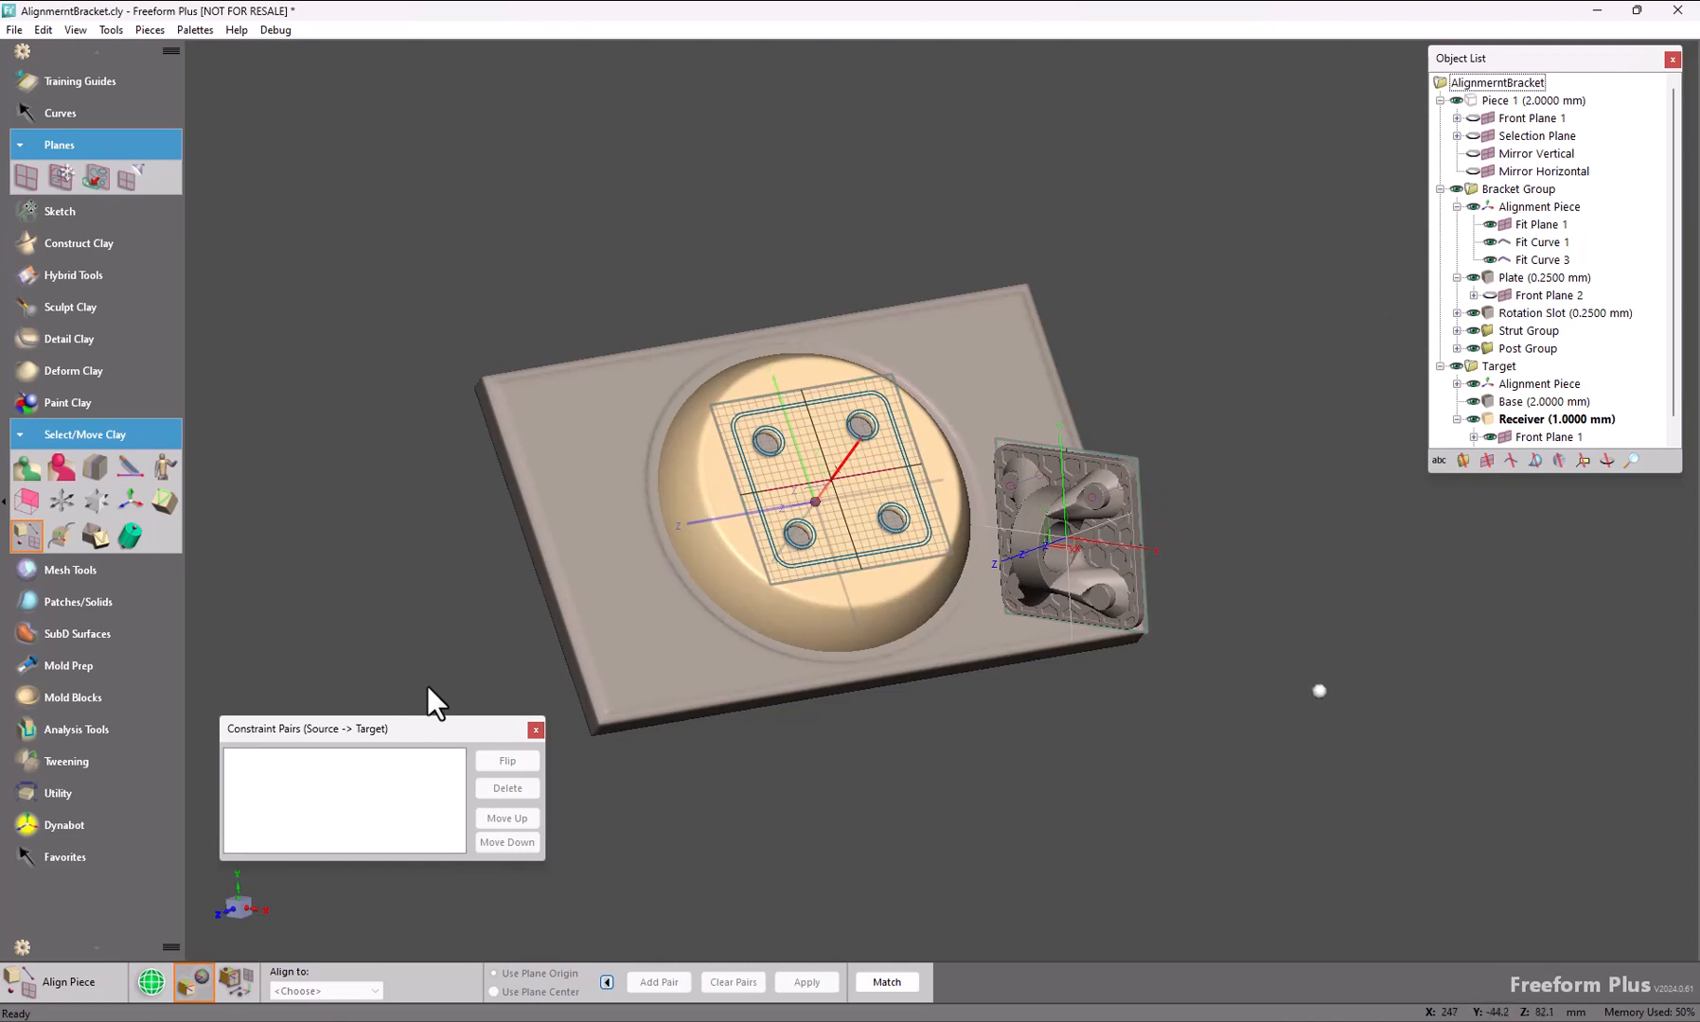
# Try matching the Receiver's coordinate system to the bracket's Plate piece, undo the match and deselect the Plate
pyautogui.click(1515, 280)
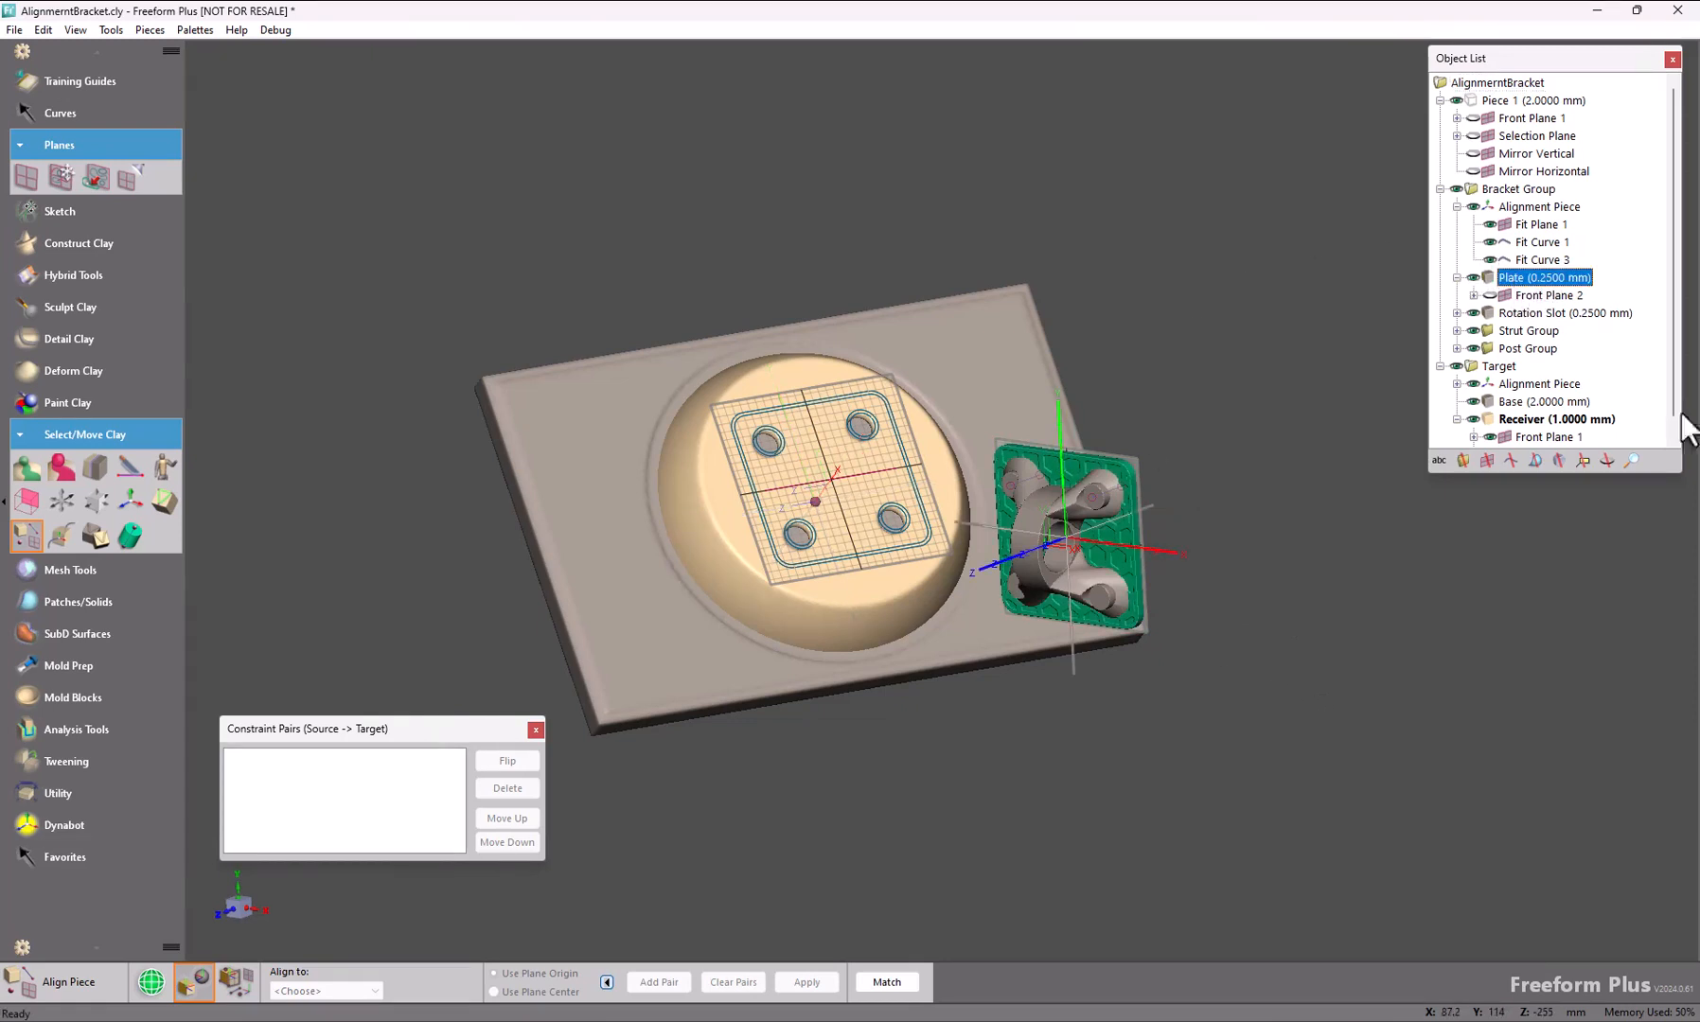
pyautogui.click(896, 985)
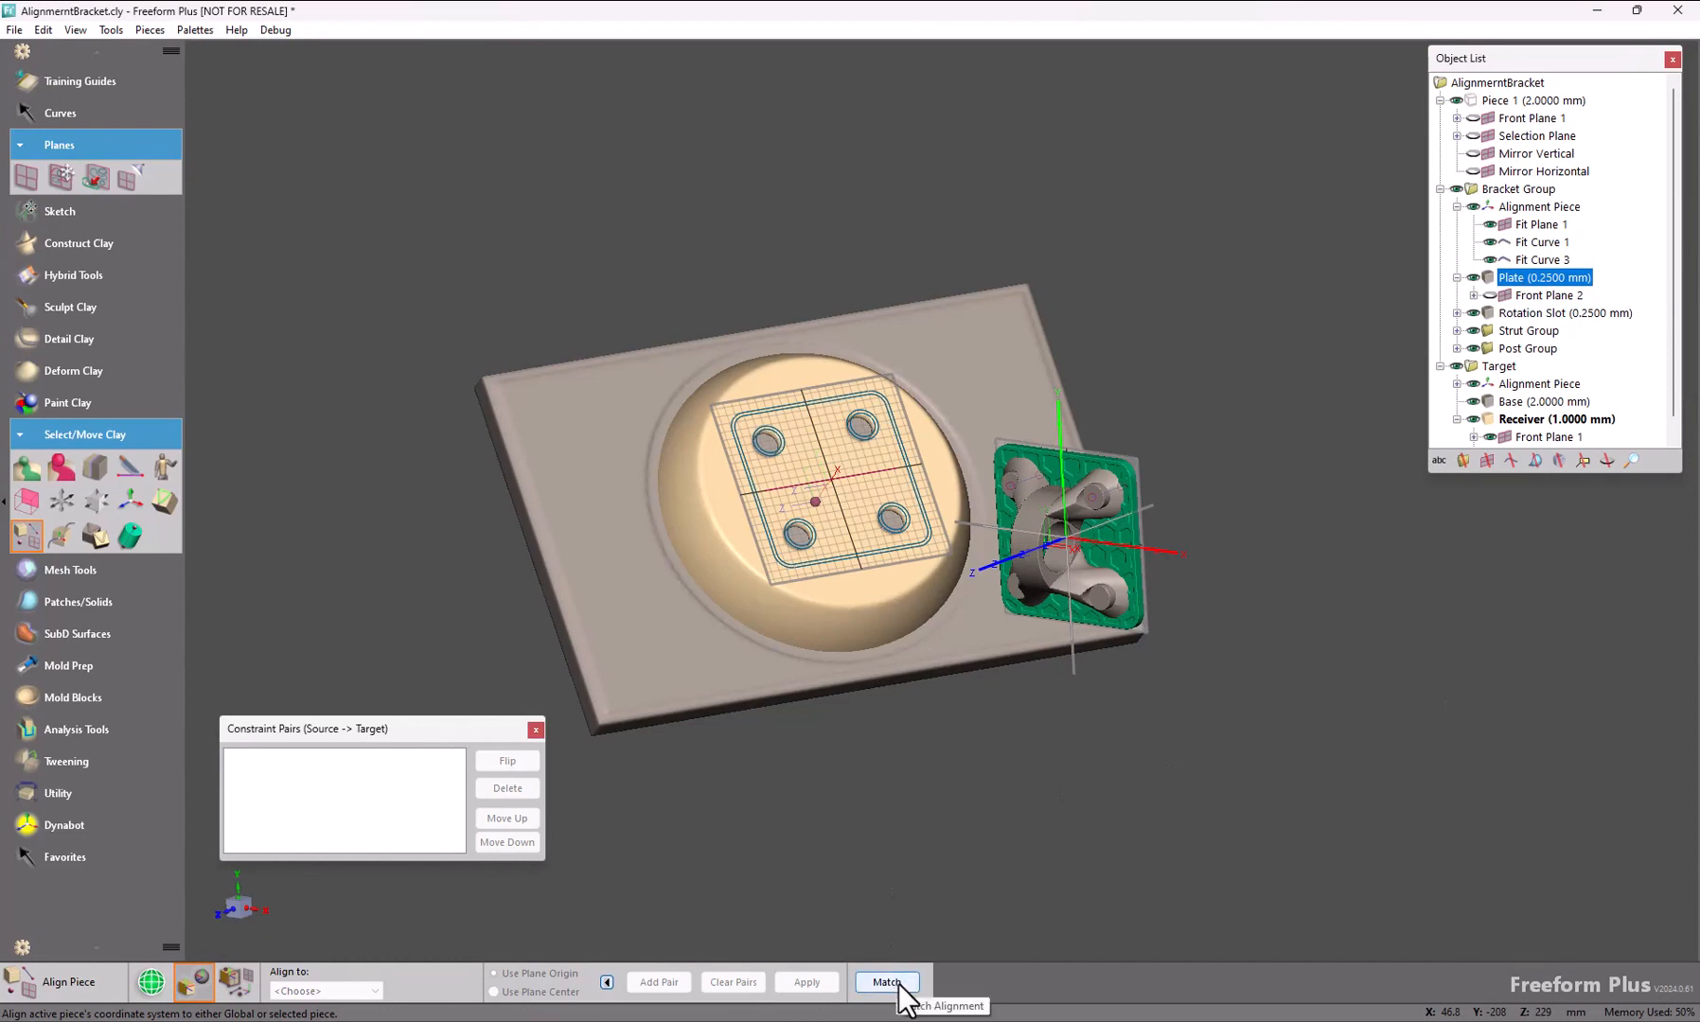
pyautogui.click(898, 982)
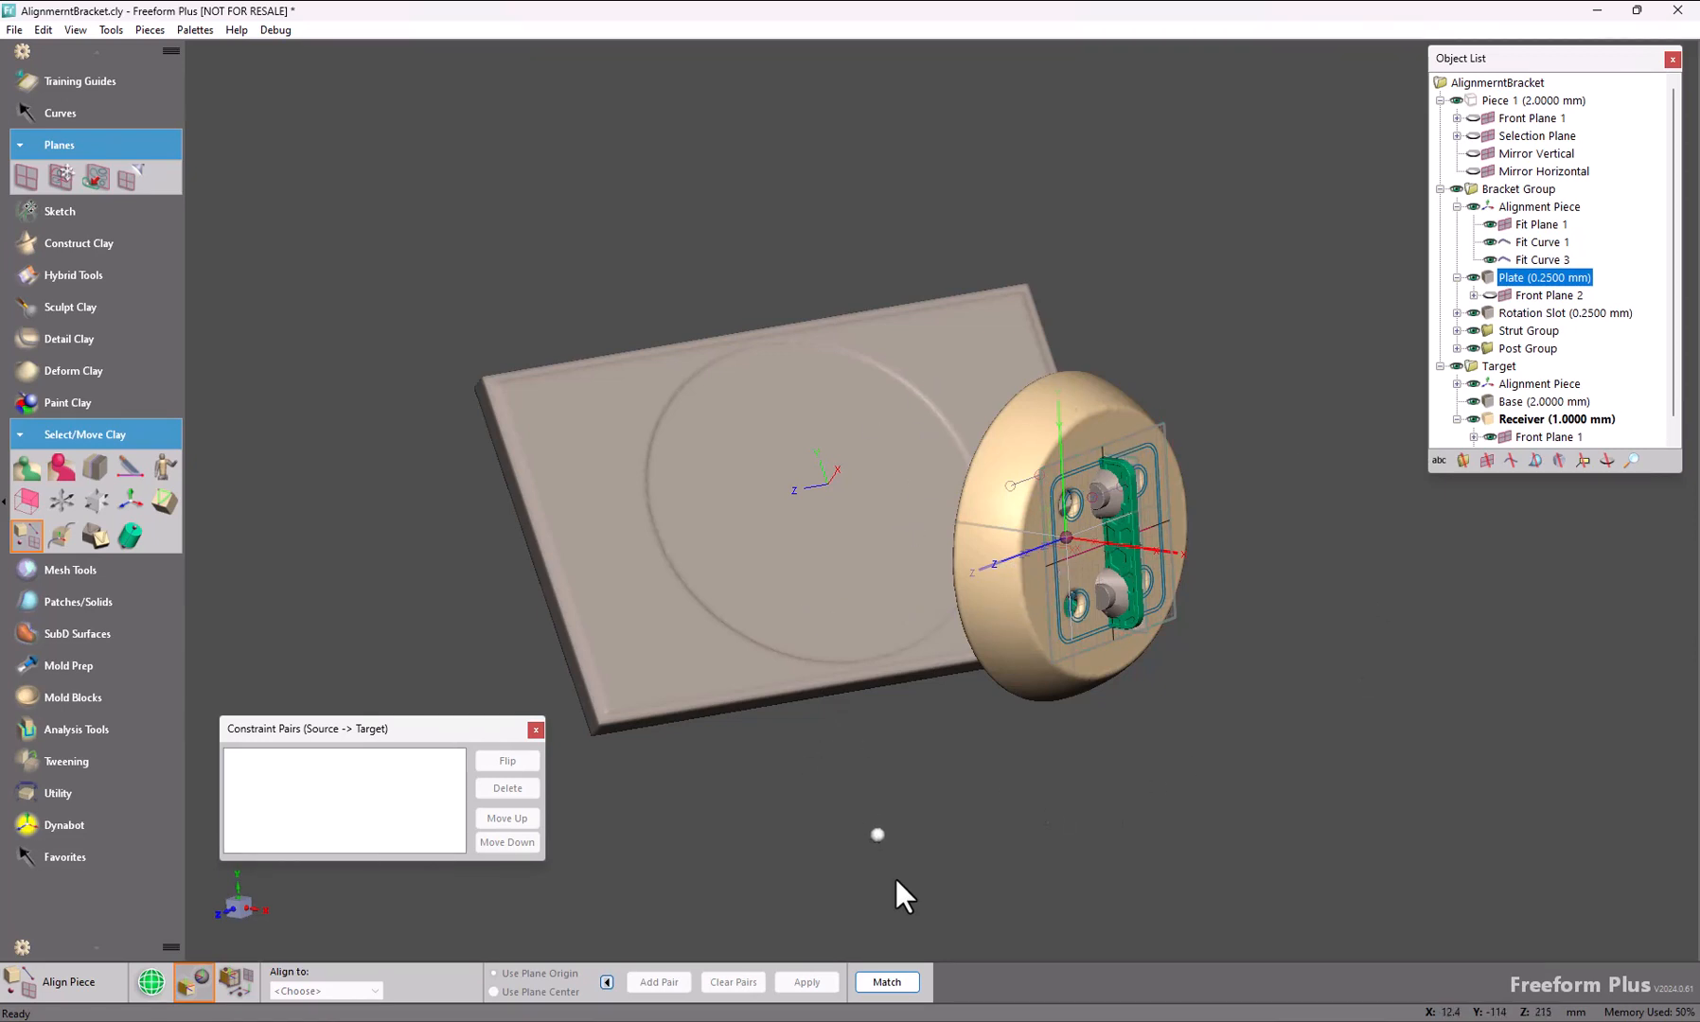
pyautogui.hotkey('ctrl', 'z')
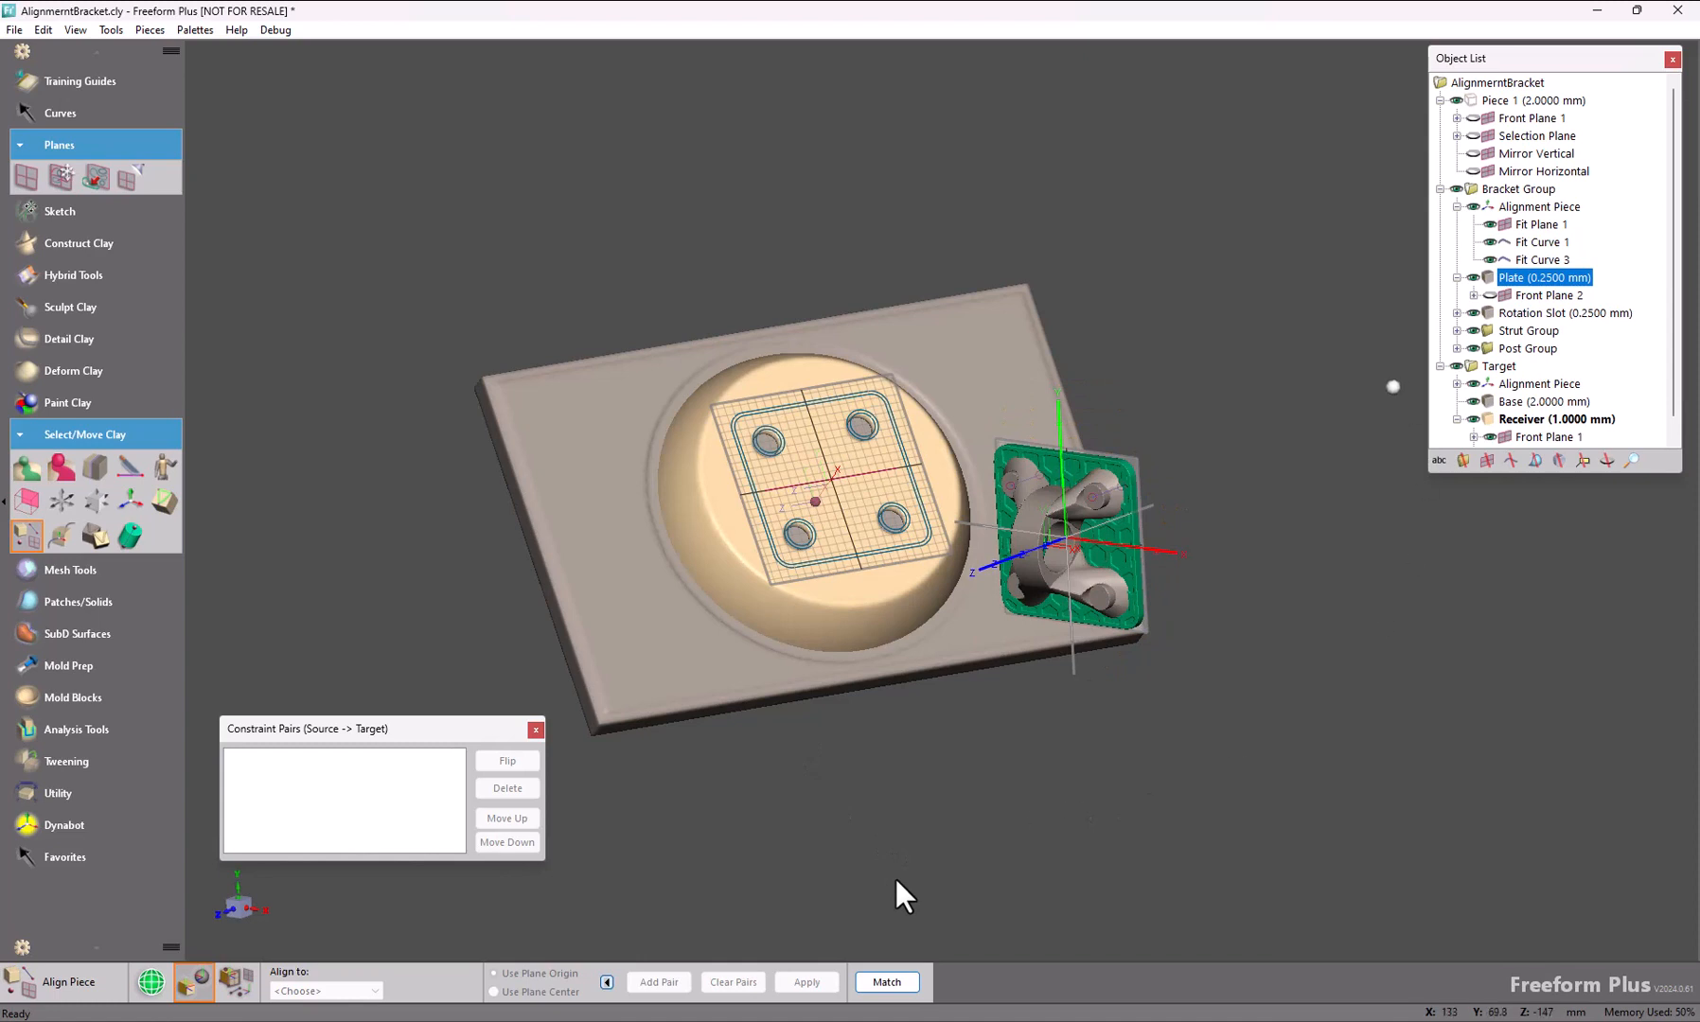
pyautogui.click(1592, 295)
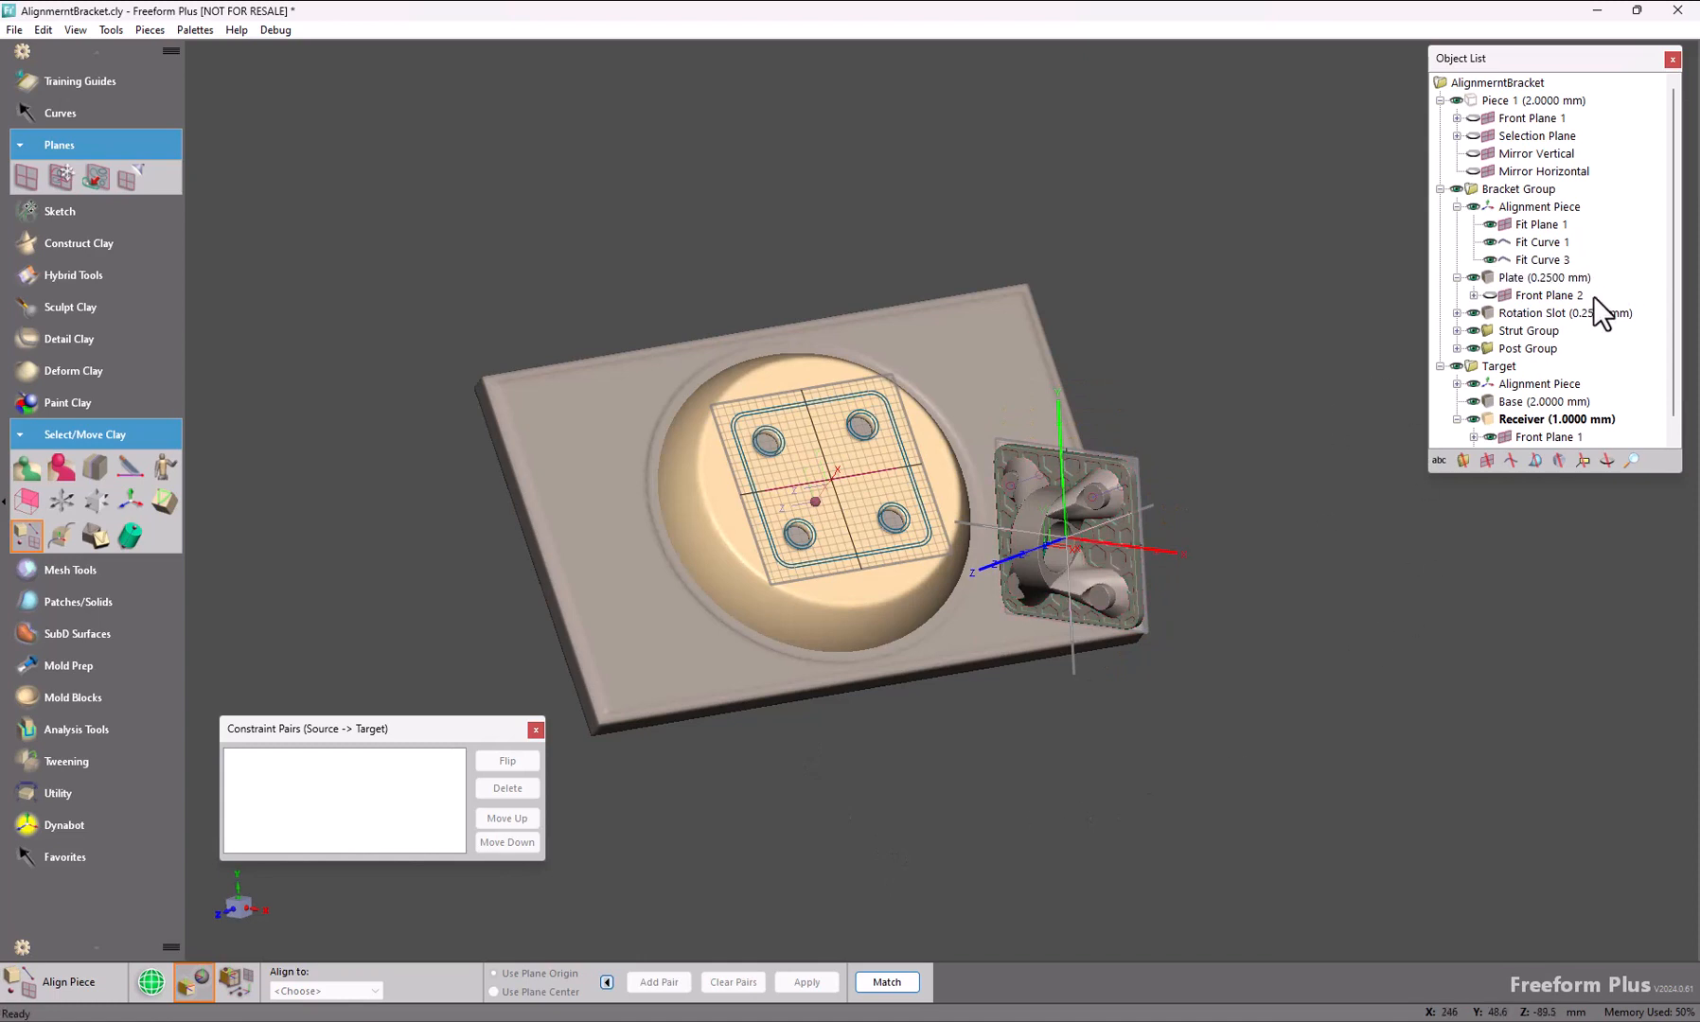
# Switch to source-to-target alignment, activate the Bracket Group's Alignment Piece and select the whole group, collapsing its expanded pieces
pyautogui.click(232, 985)
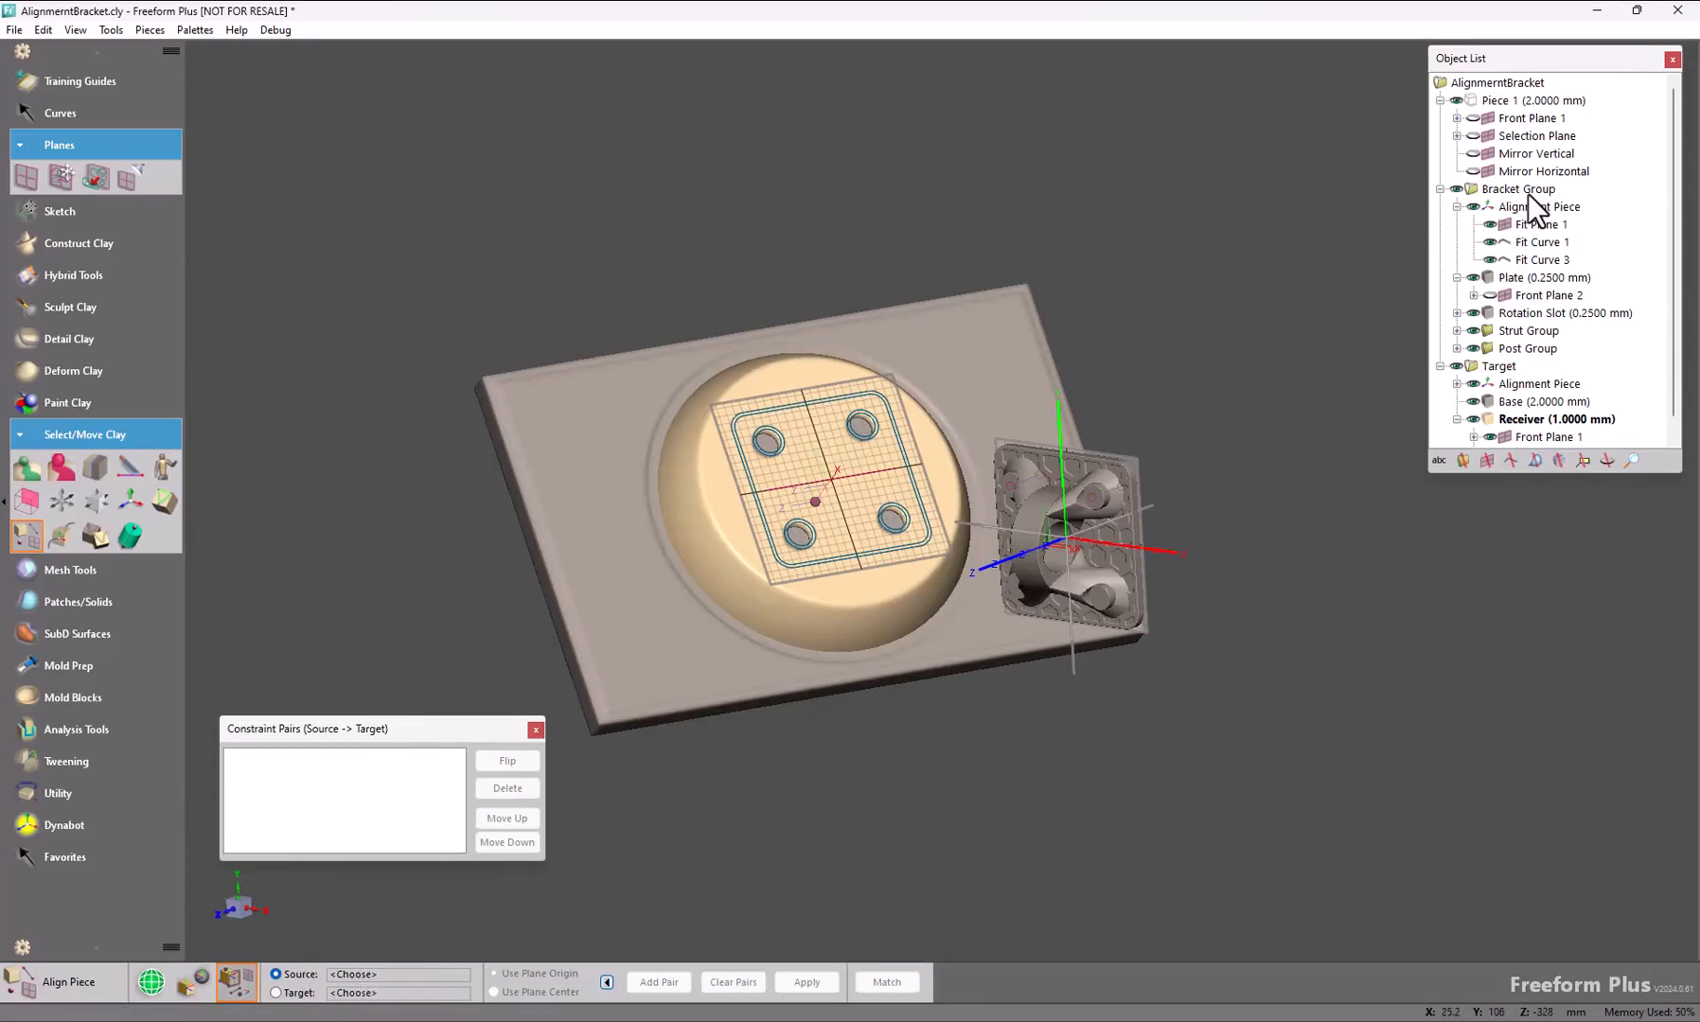
pyautogui.rightClick(1488, 205)
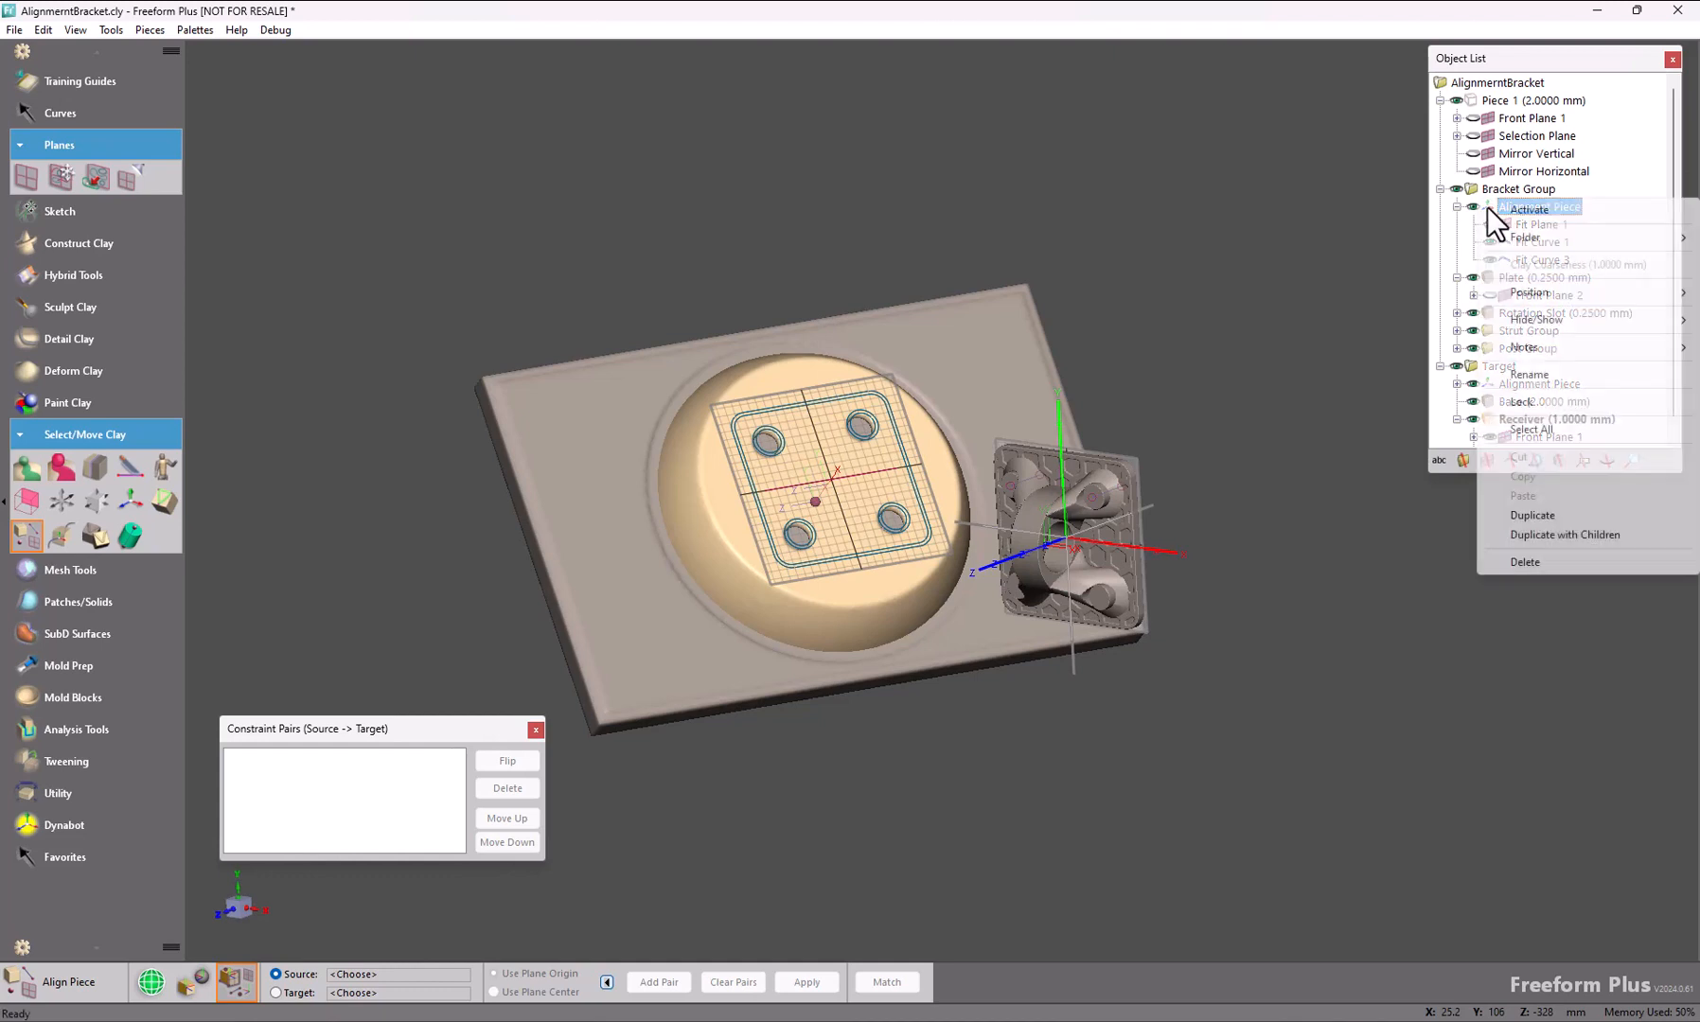
pyautogui.click(1512, 214)
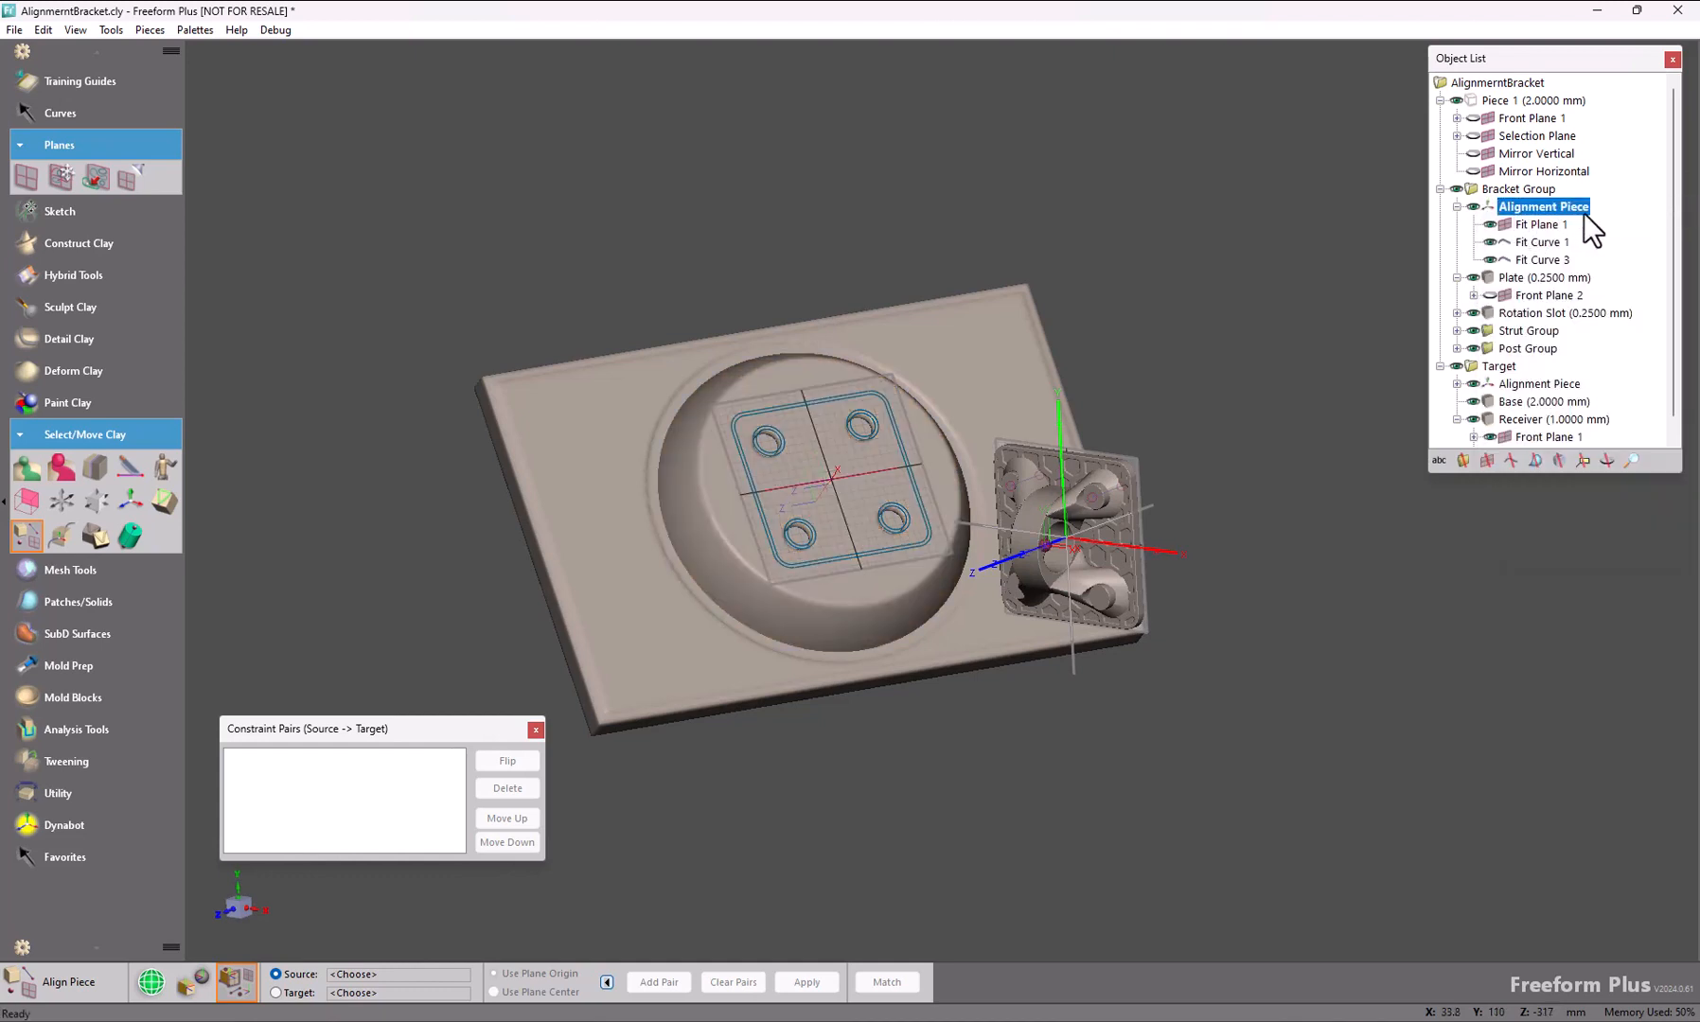
pyautogui.click(1506, 191)
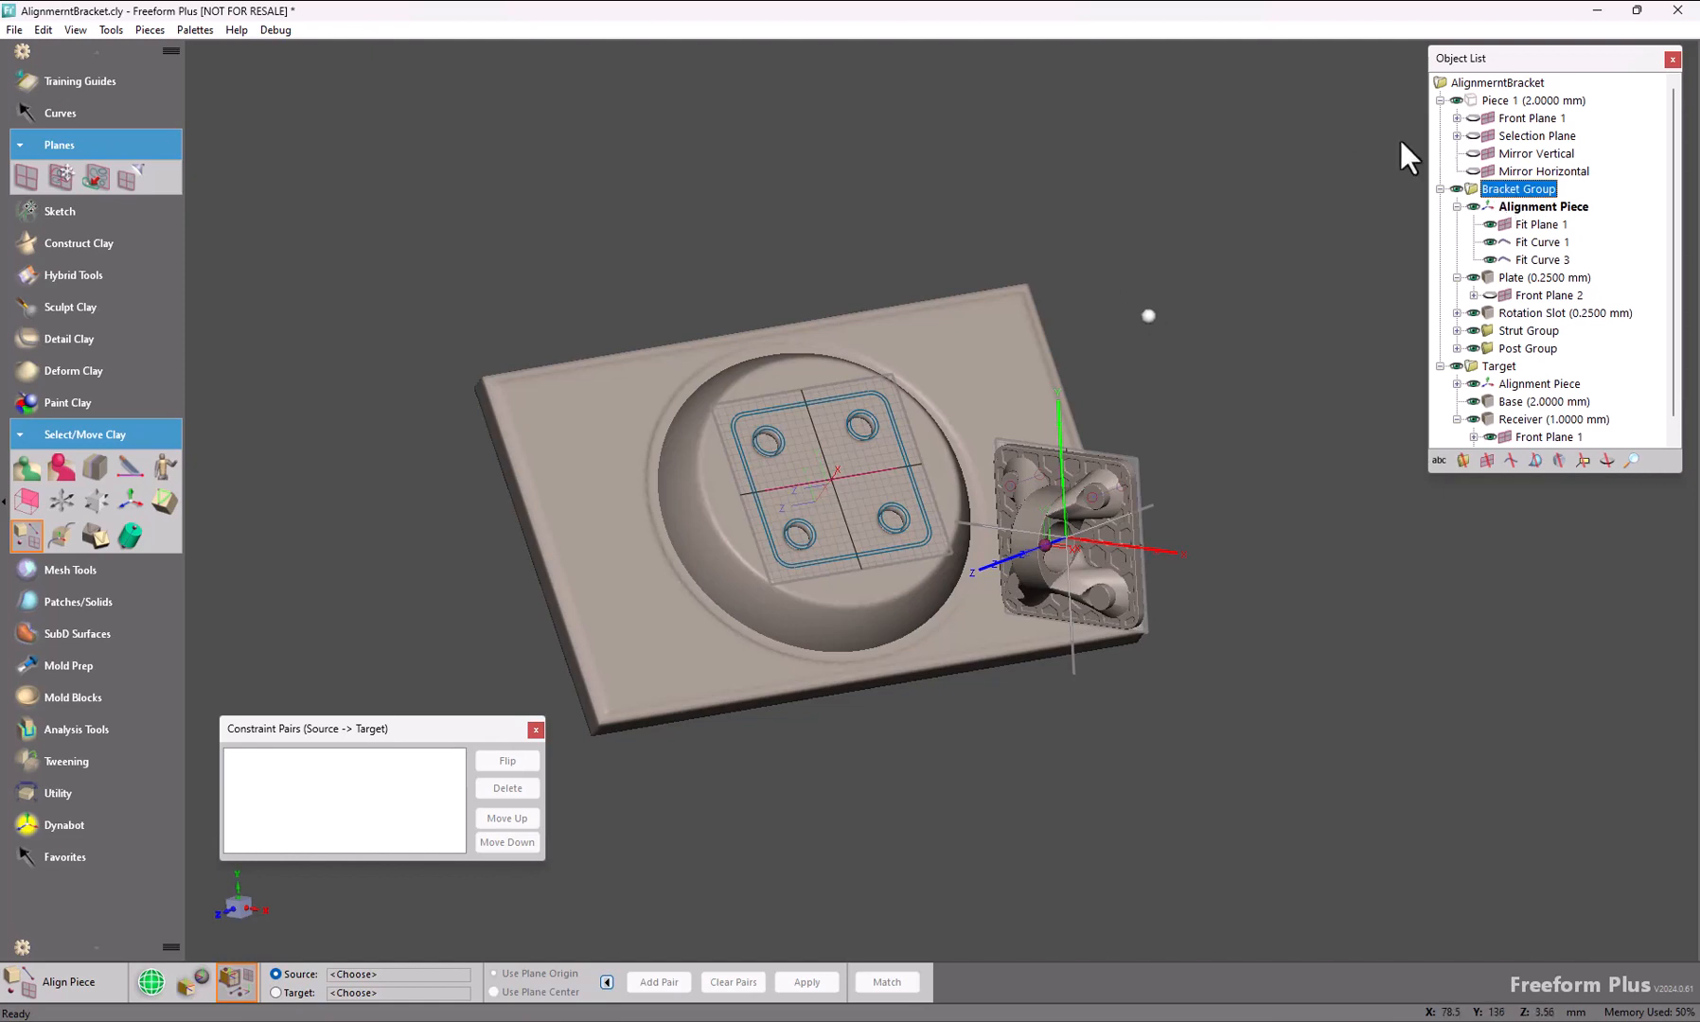
pyautogui.click(1457, 279)
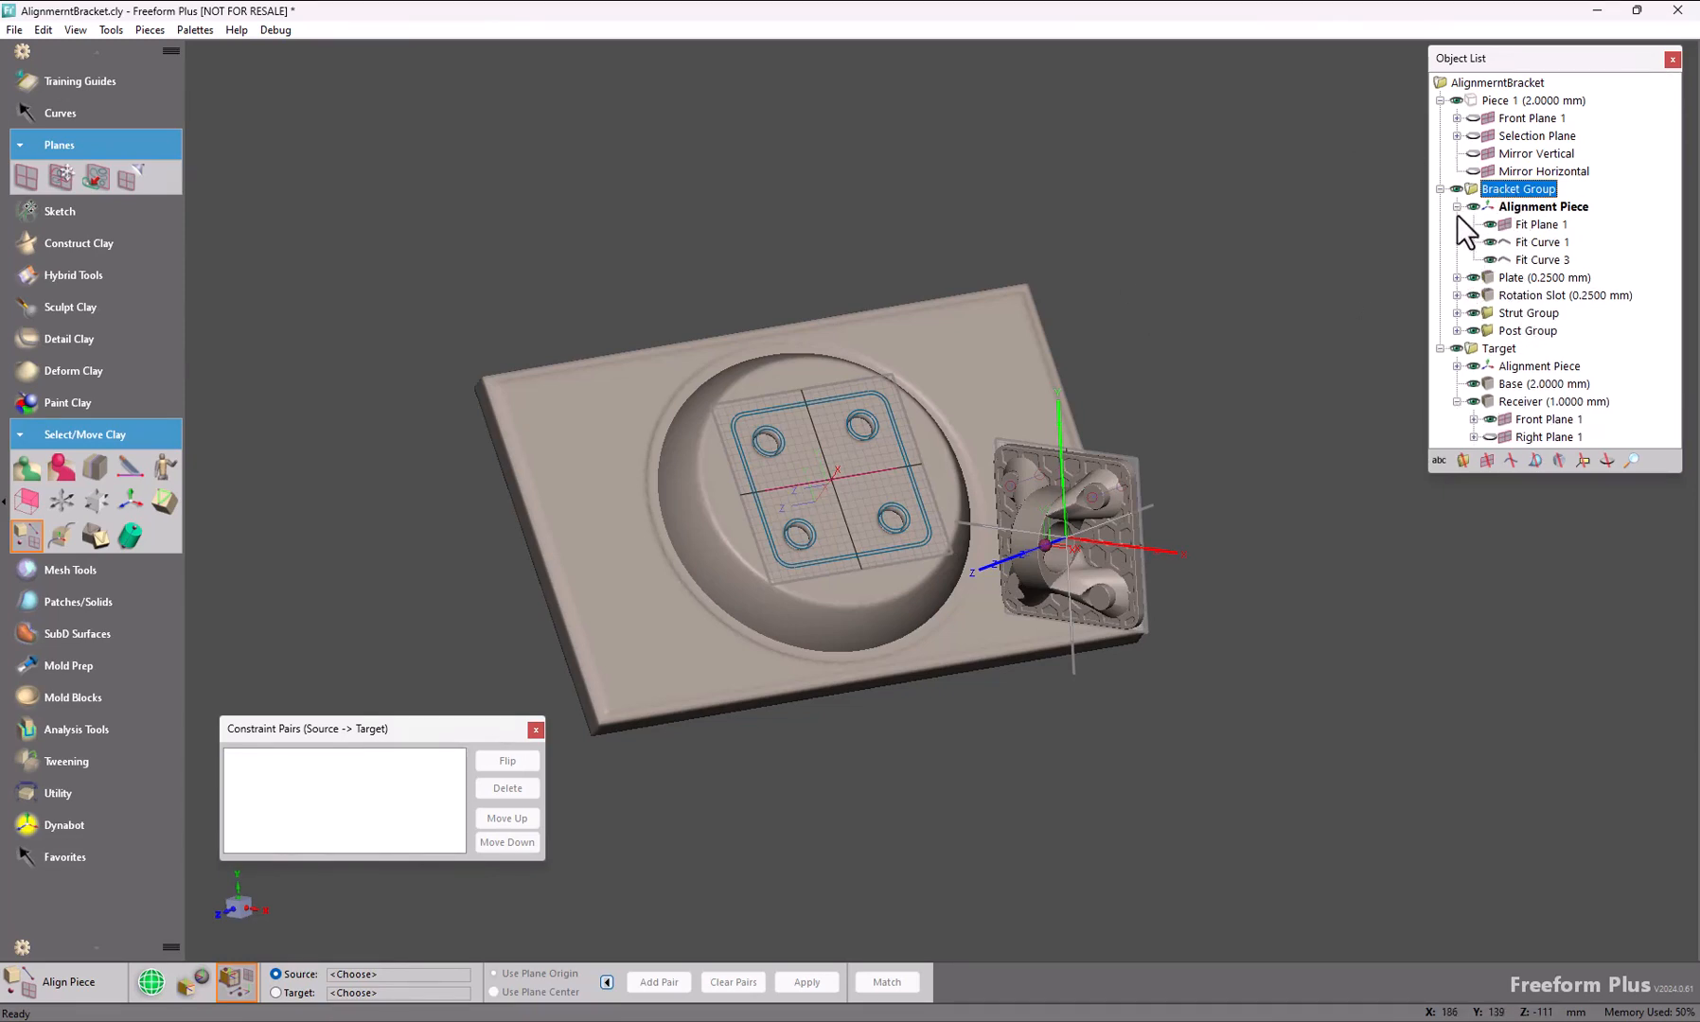
pyautogui.click(1457, 207)
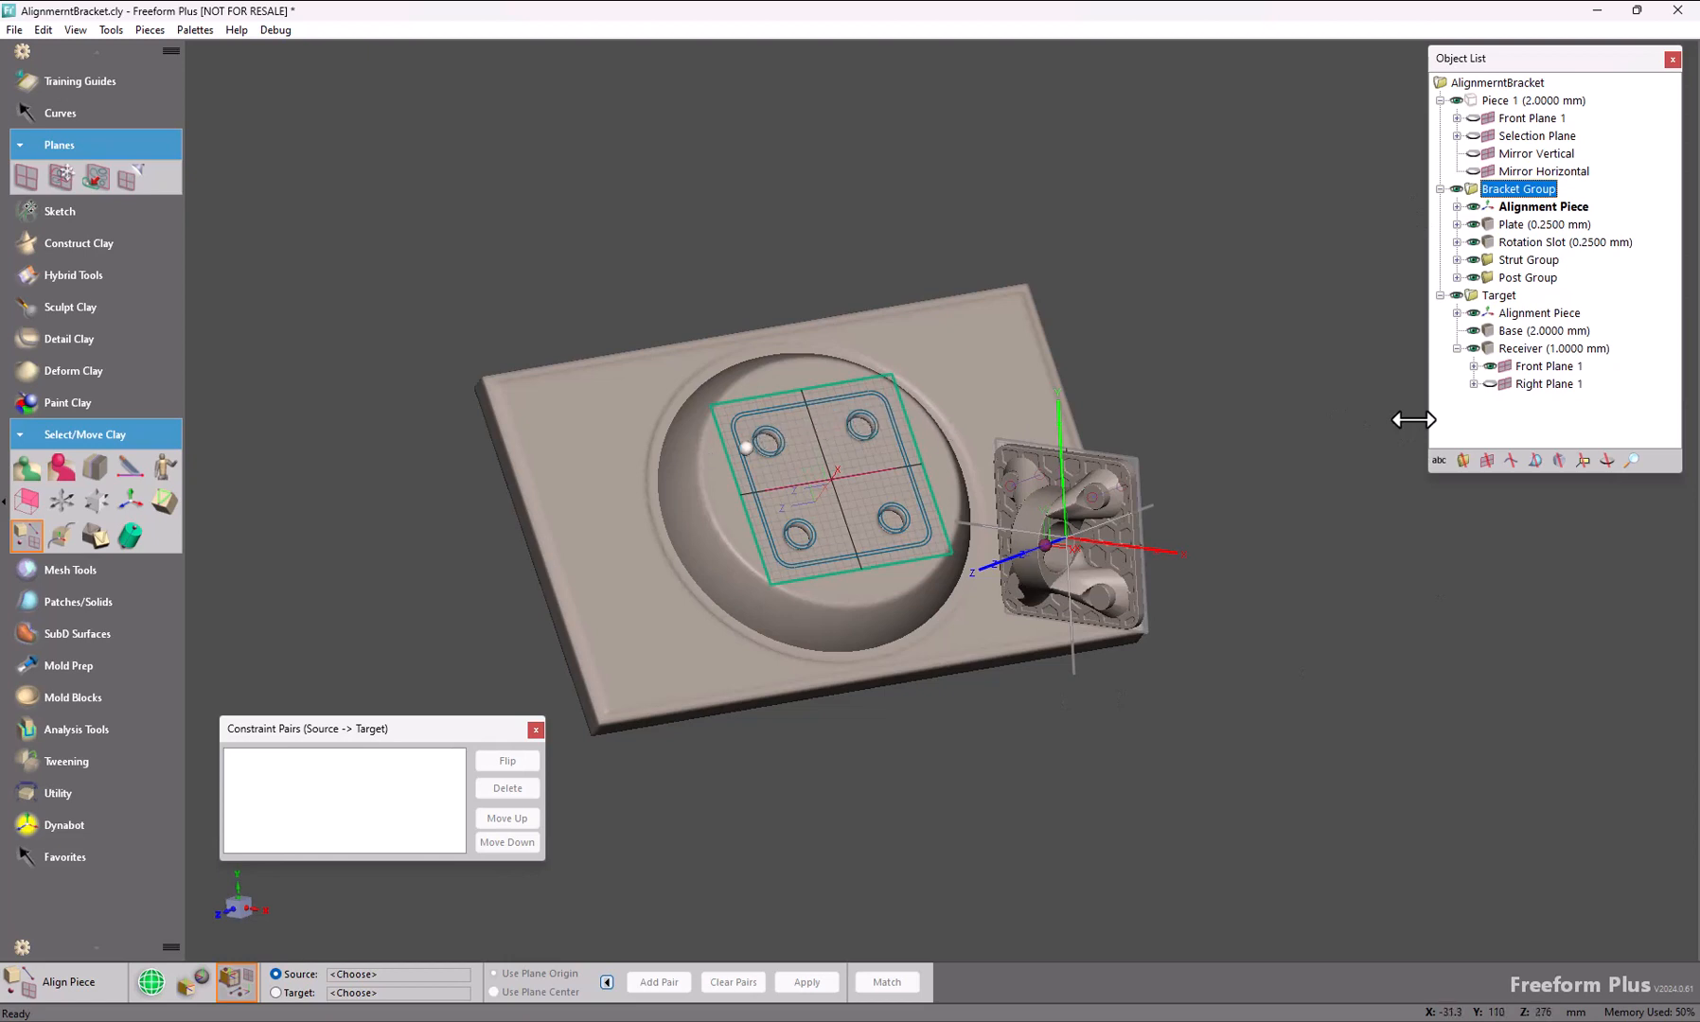
# Show Fit Plane, Fit Curve and Fit Curve 2 of the Target's Alignment Piece and hide the Receiver's Front Plane 1
pyautogui.click(1456, 313)
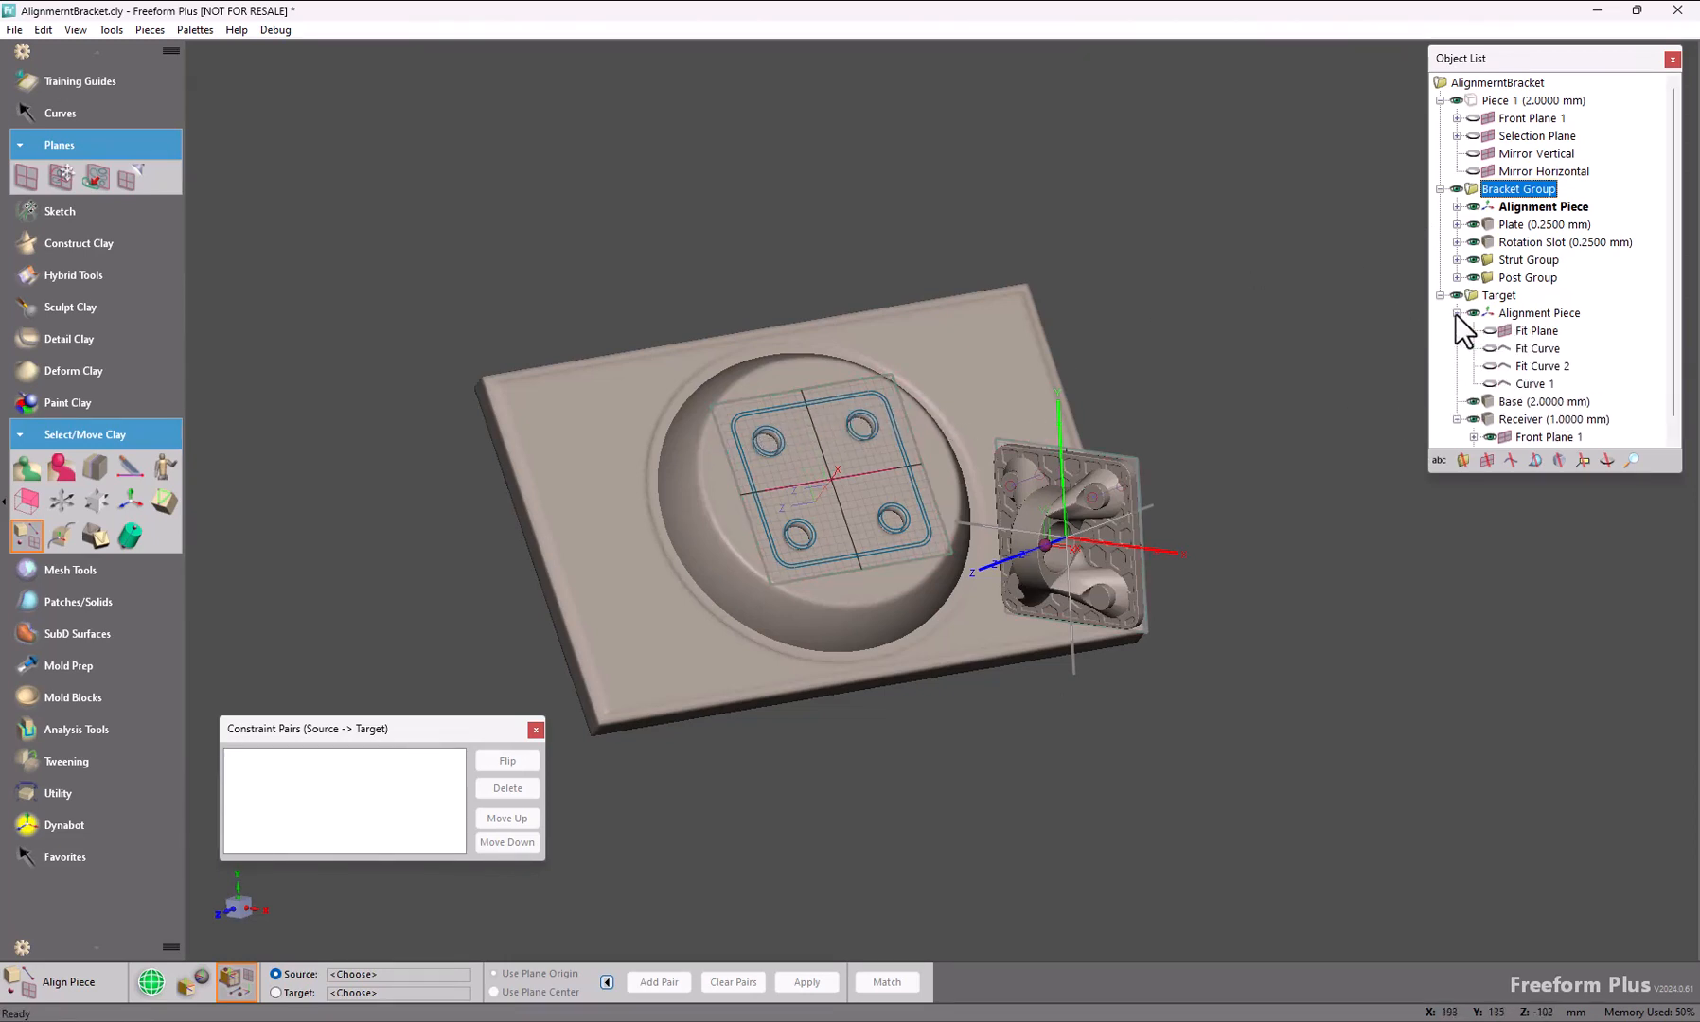
pyautogui.click(1567, 369)
pyautogui.keyDown('ctrl'); pyautogui.click(1518, 333); pyautogui.keyUp('ctrl')
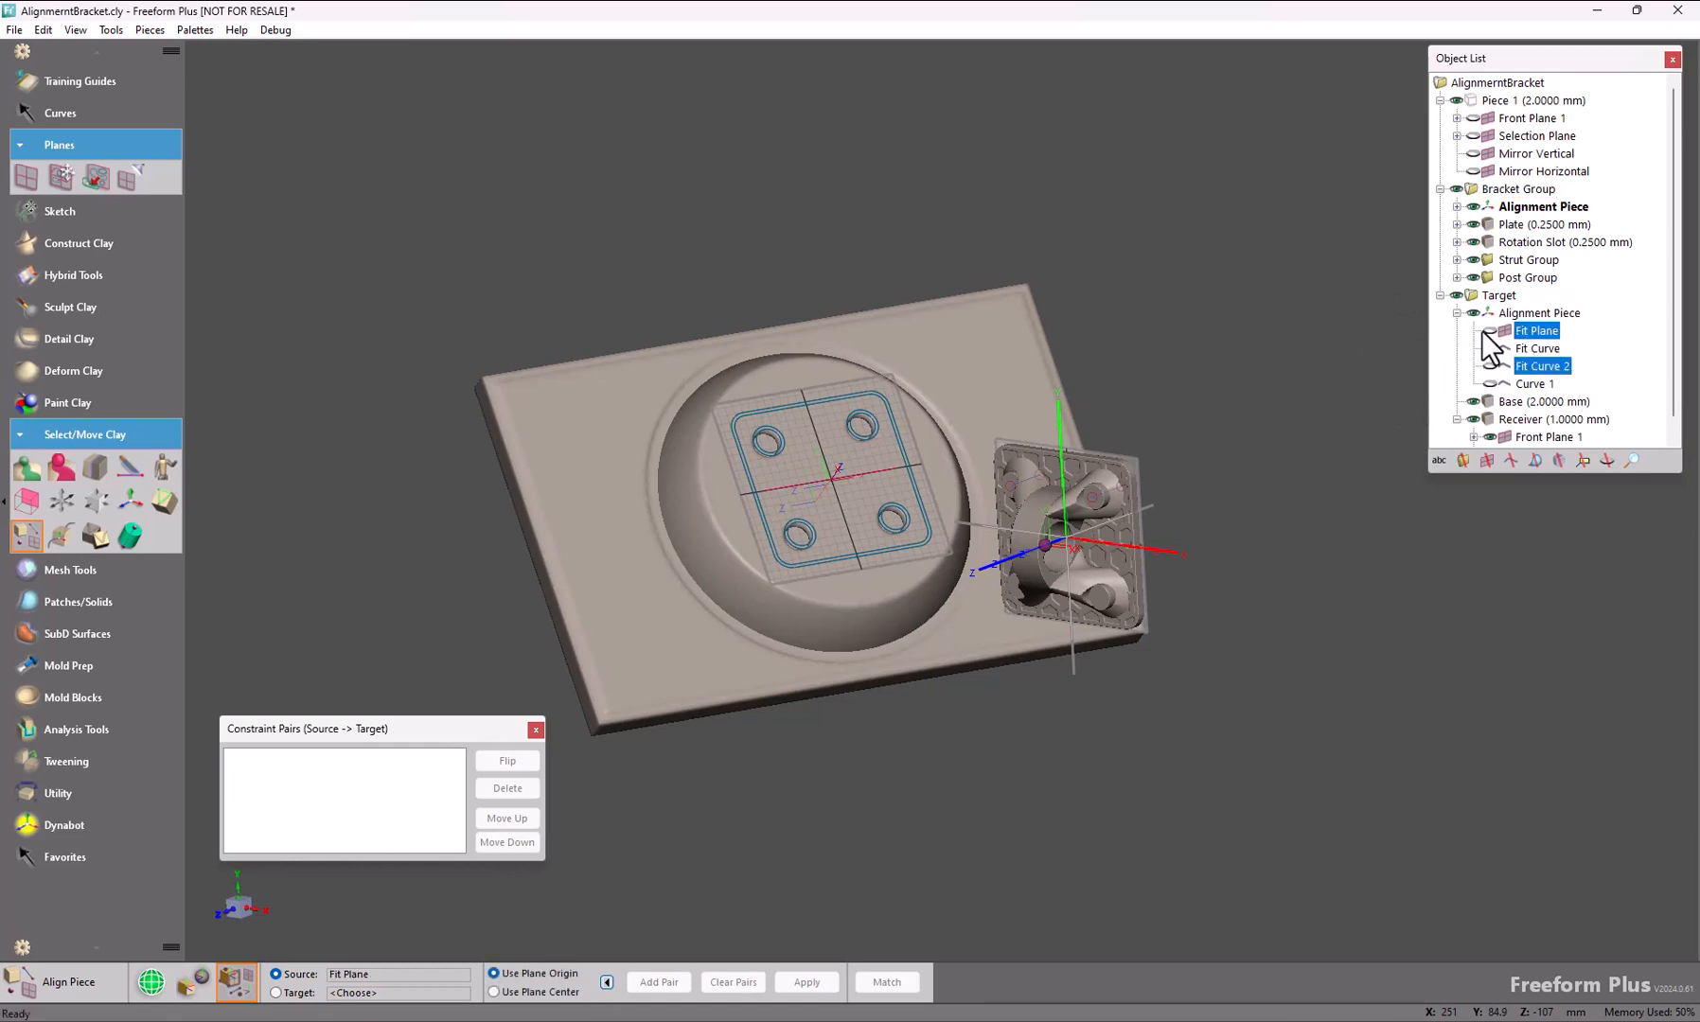
pyautogui.click(1488, 331)
pyautogui.click(1490, 348)
pyautogui.click(1579, 346)
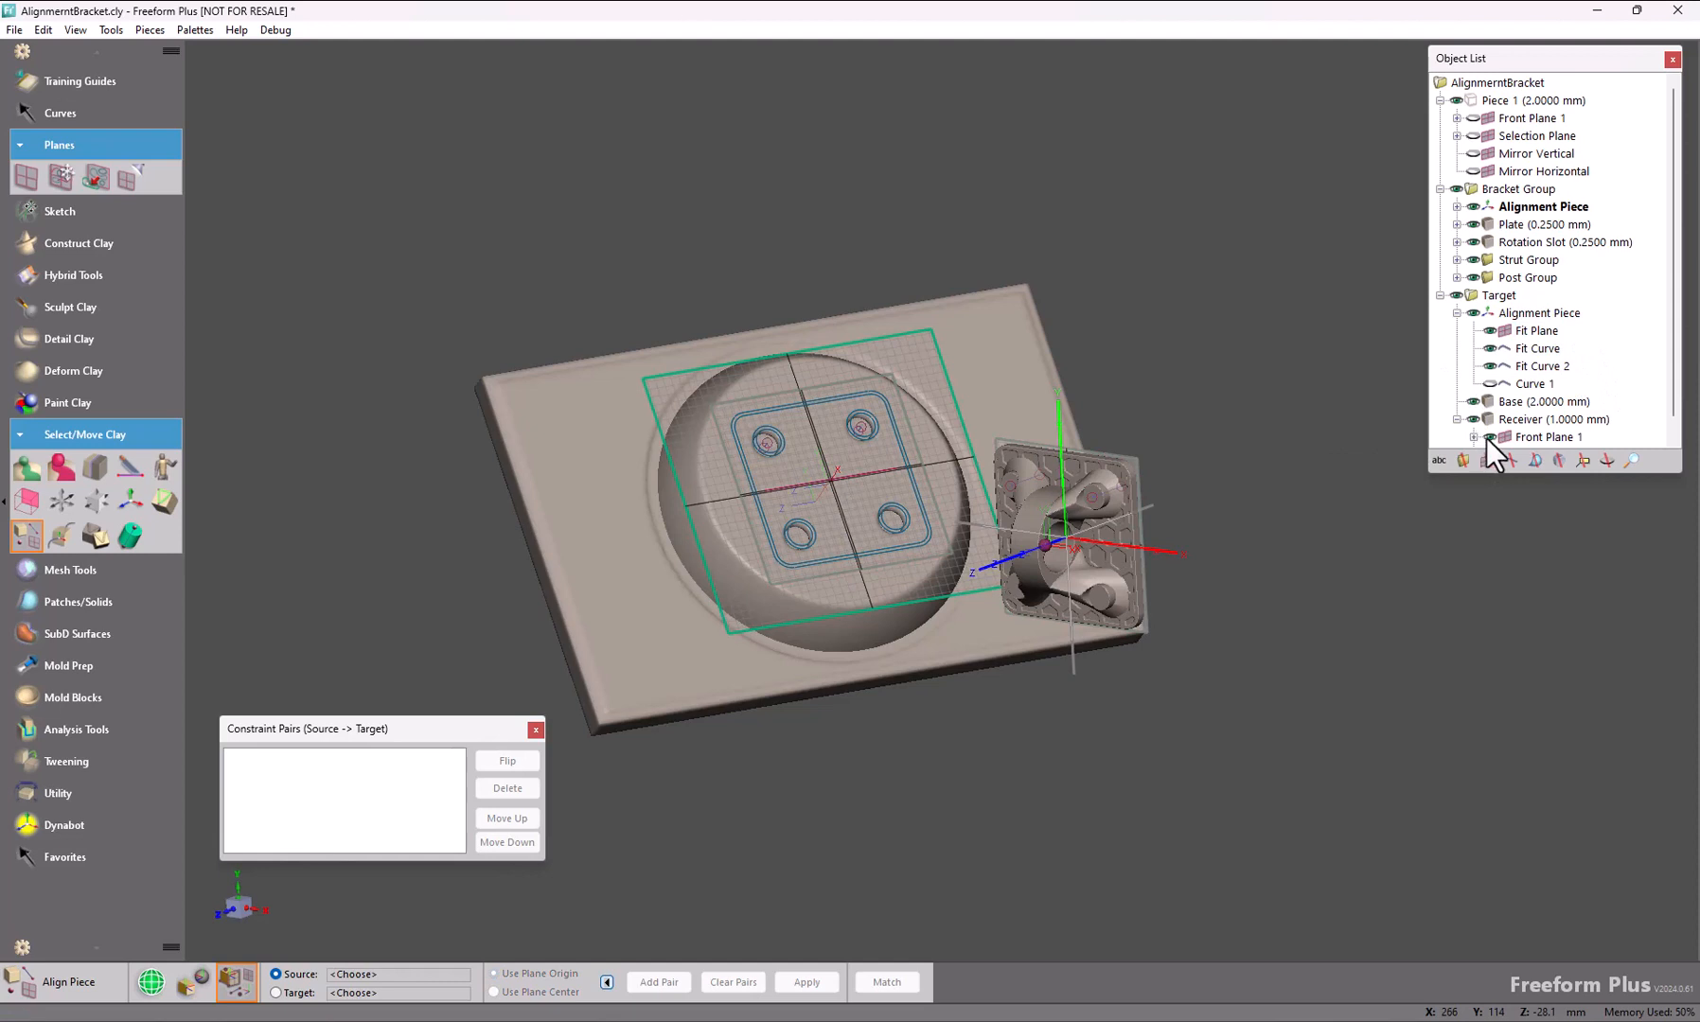
pyautogui.click(1490, 438)
pyautogui.click(1457, 419)
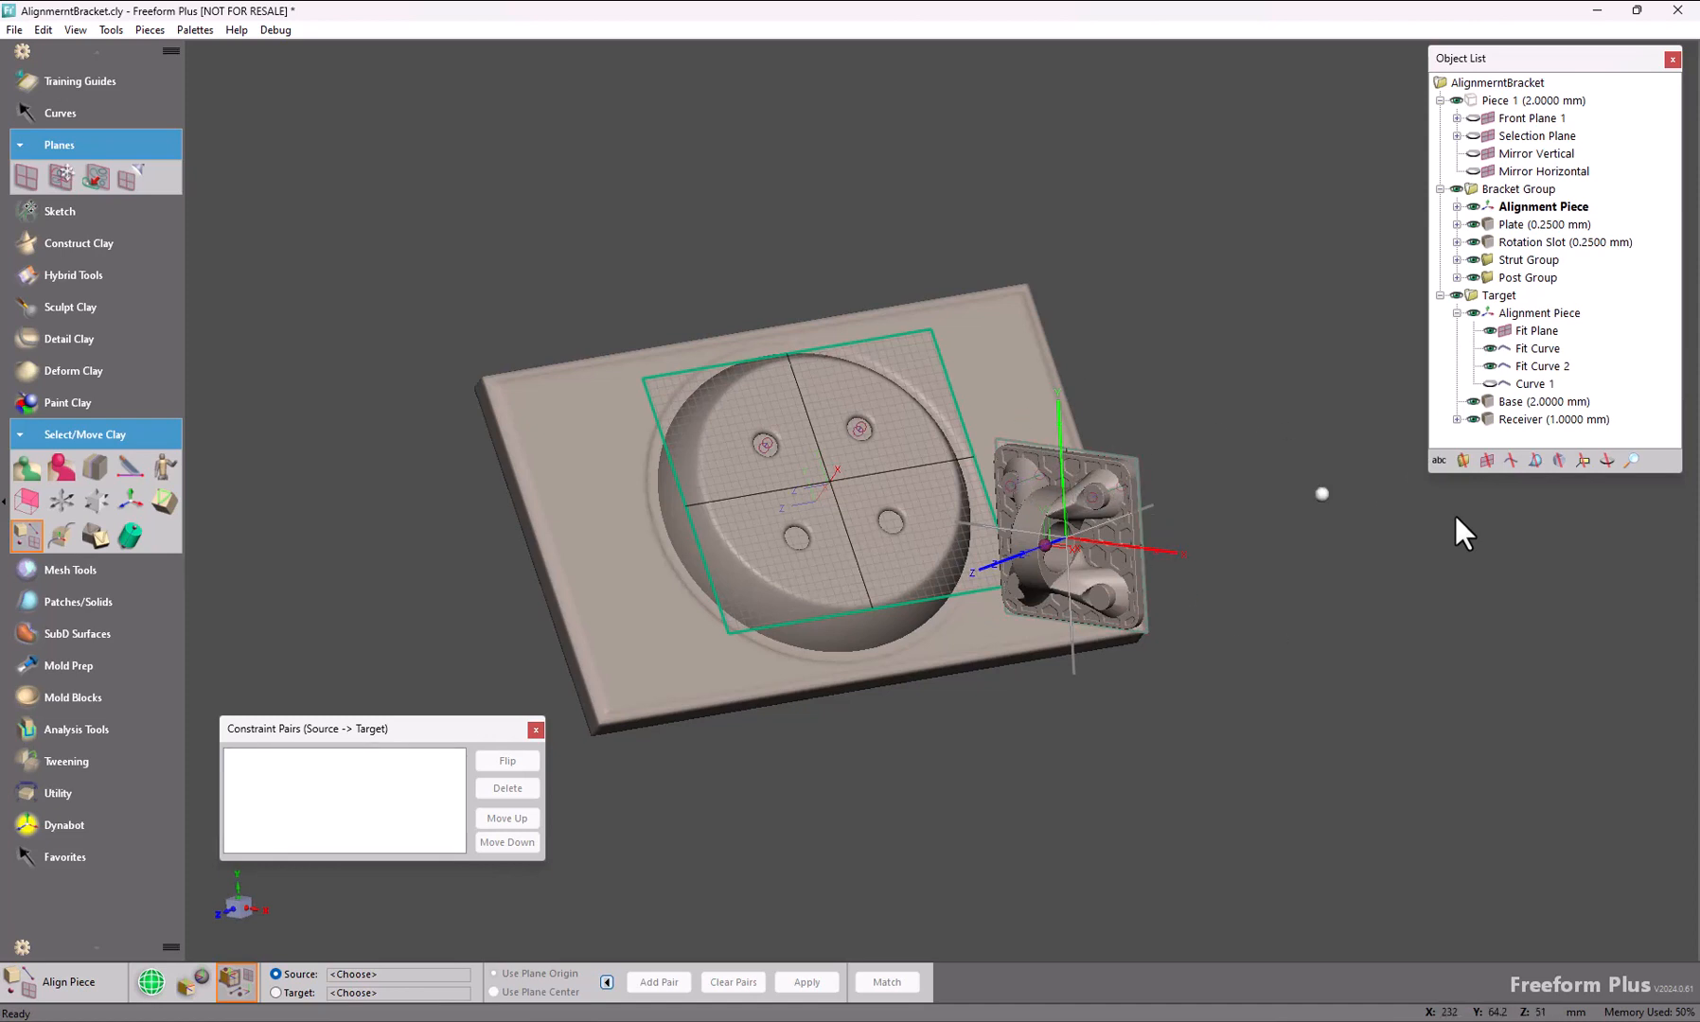
# With the Bracket Group selected, add a constraint pair from the bracket's Fit Plane 1 to the Target's Fit Plane
pyautogui.click(1524, 209)
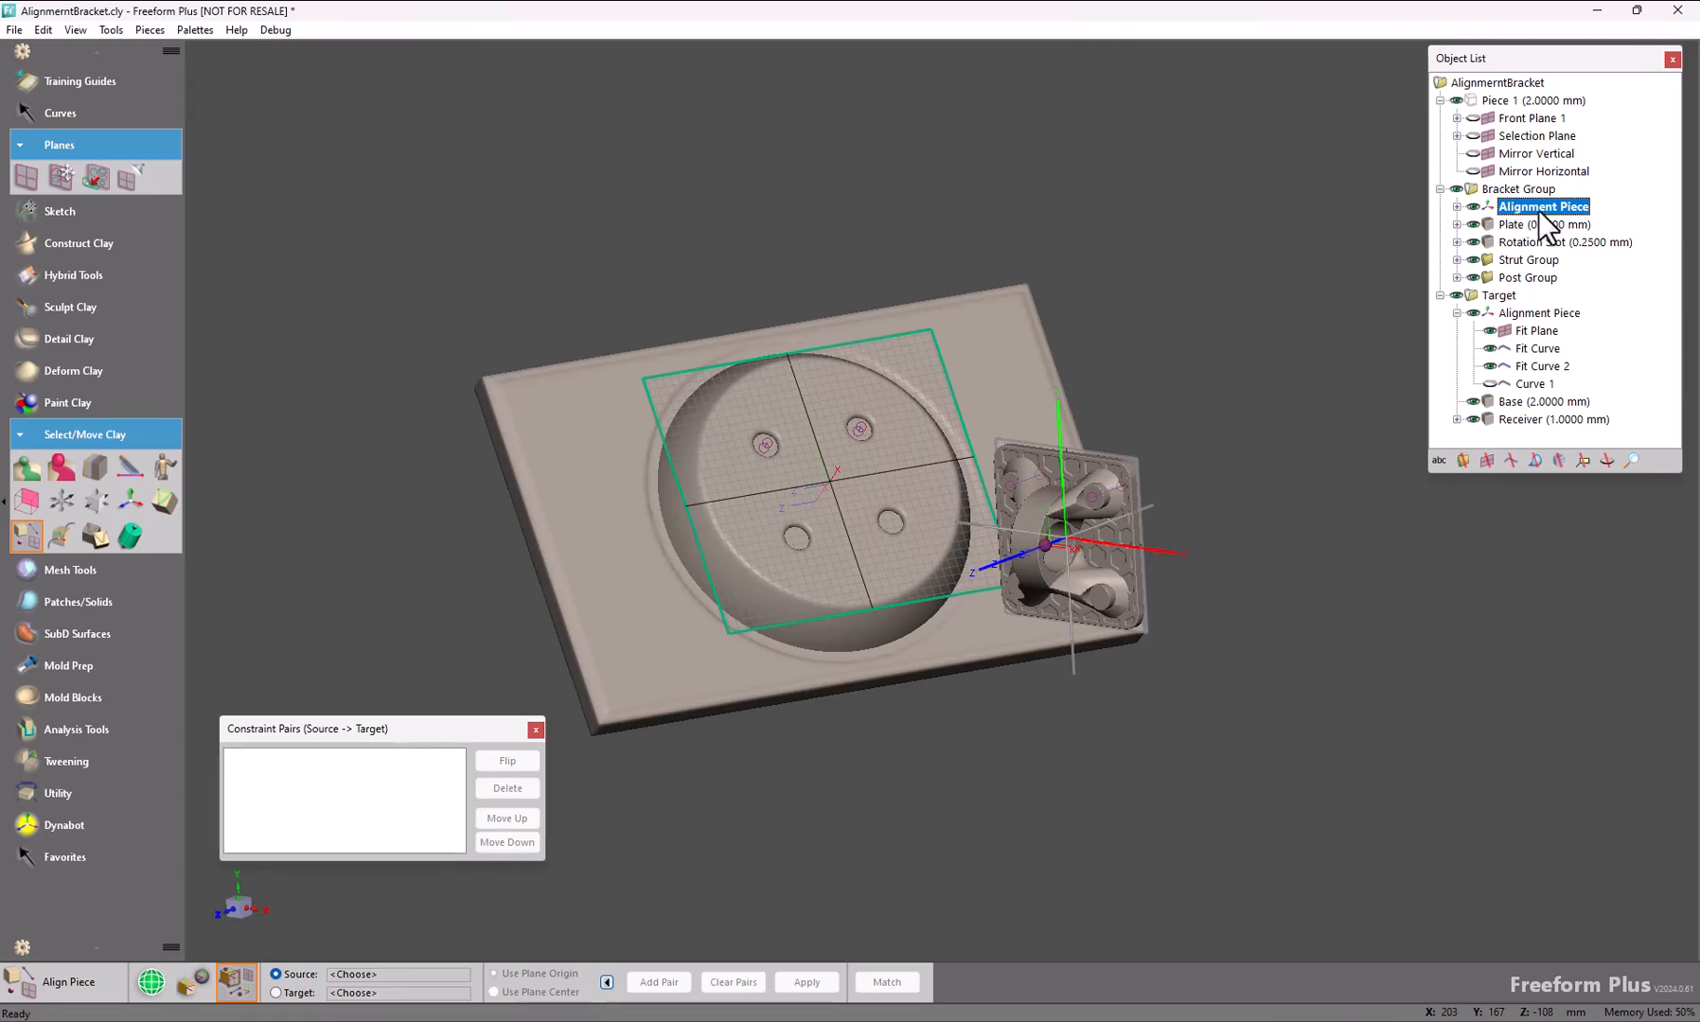
pyautogui.click(1508, 189)
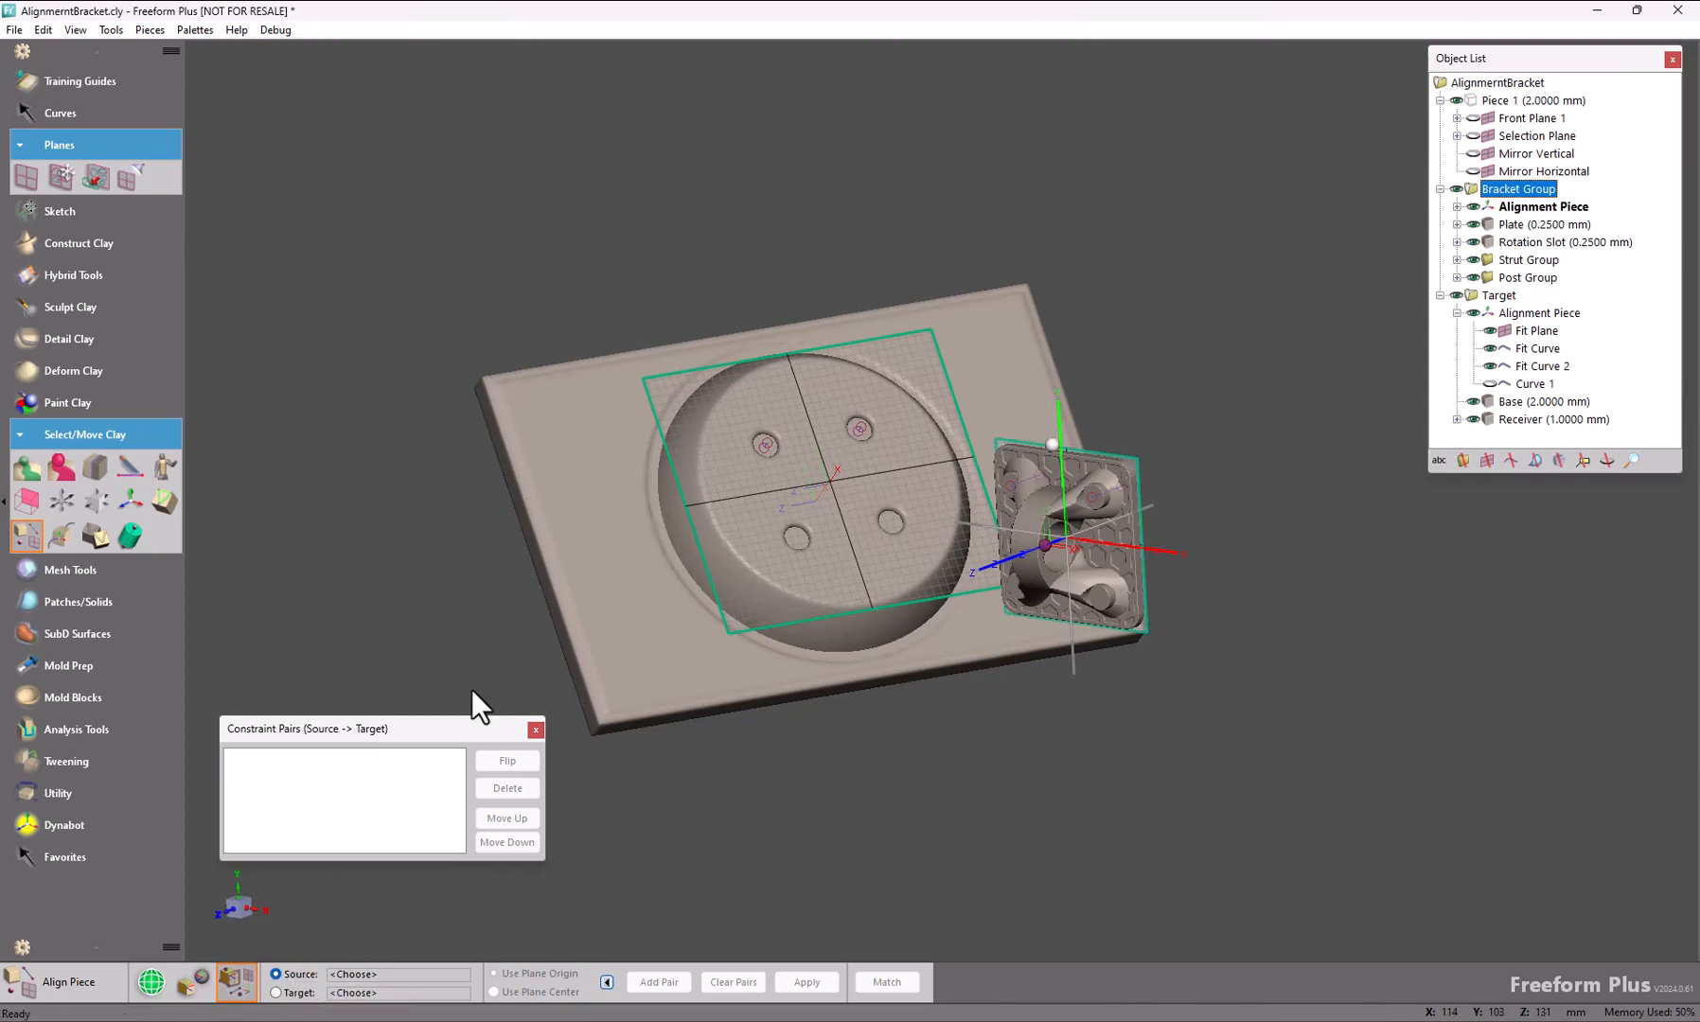
pyautogui.click(1053, 444)
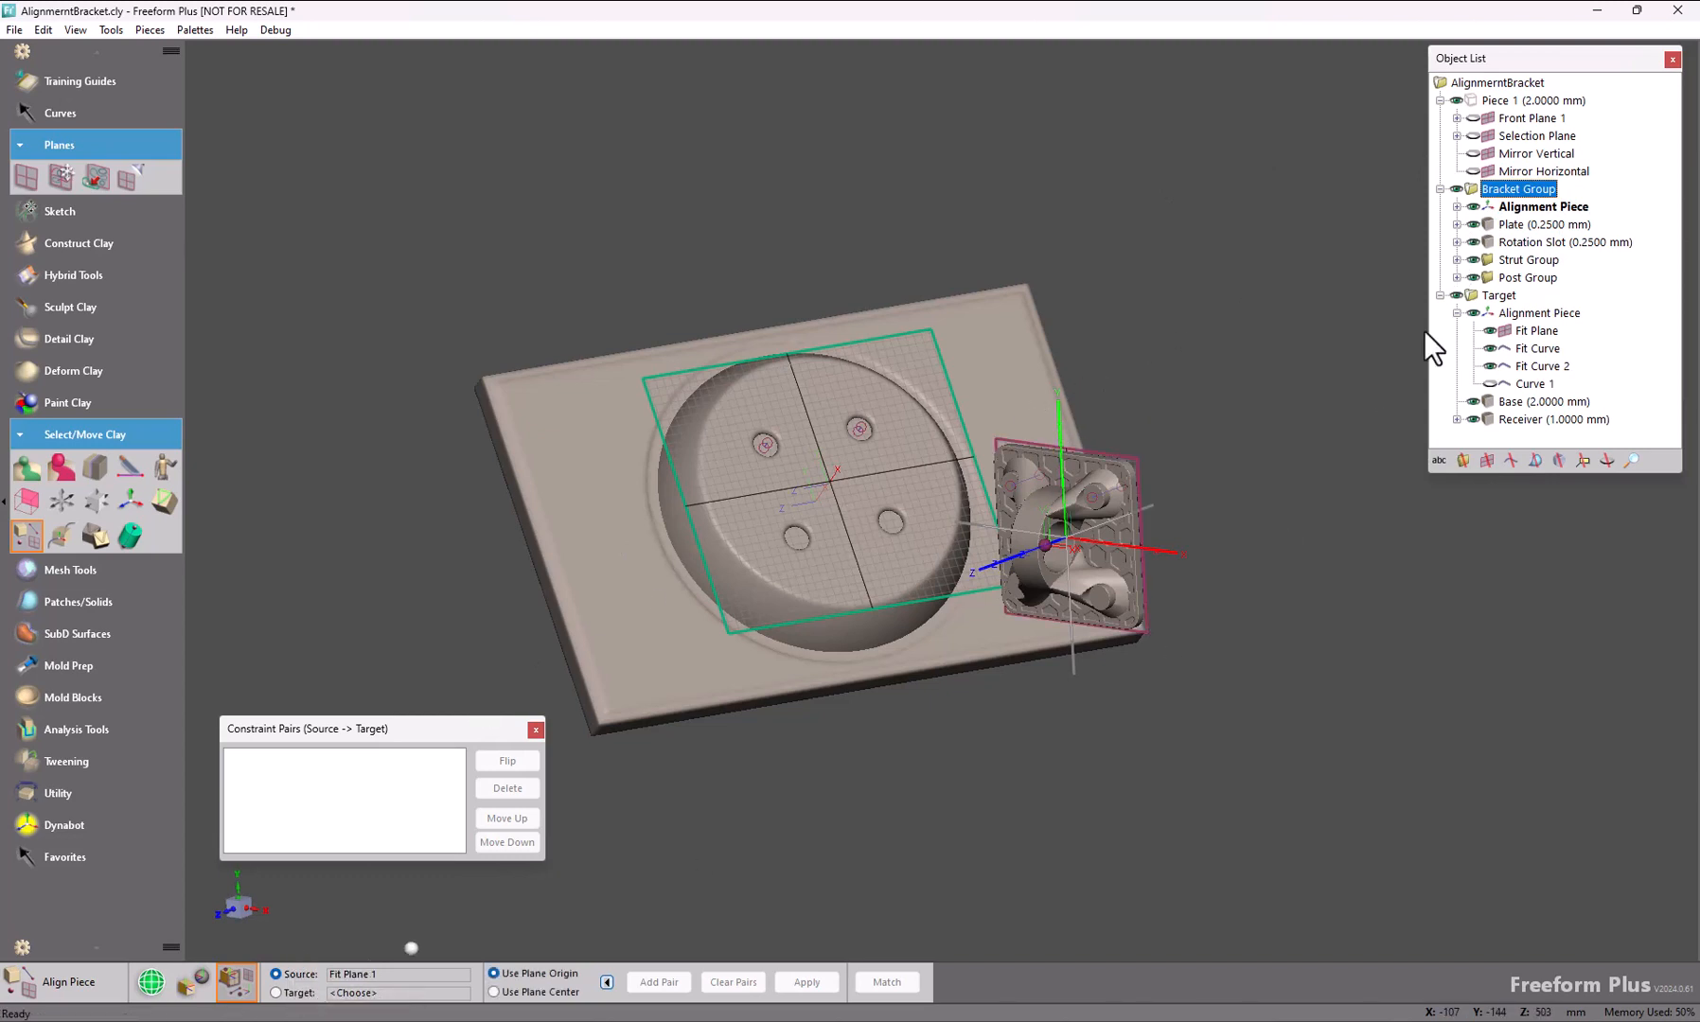
pyautogui.click(339, 994)
pyautogui.click(706, 409)
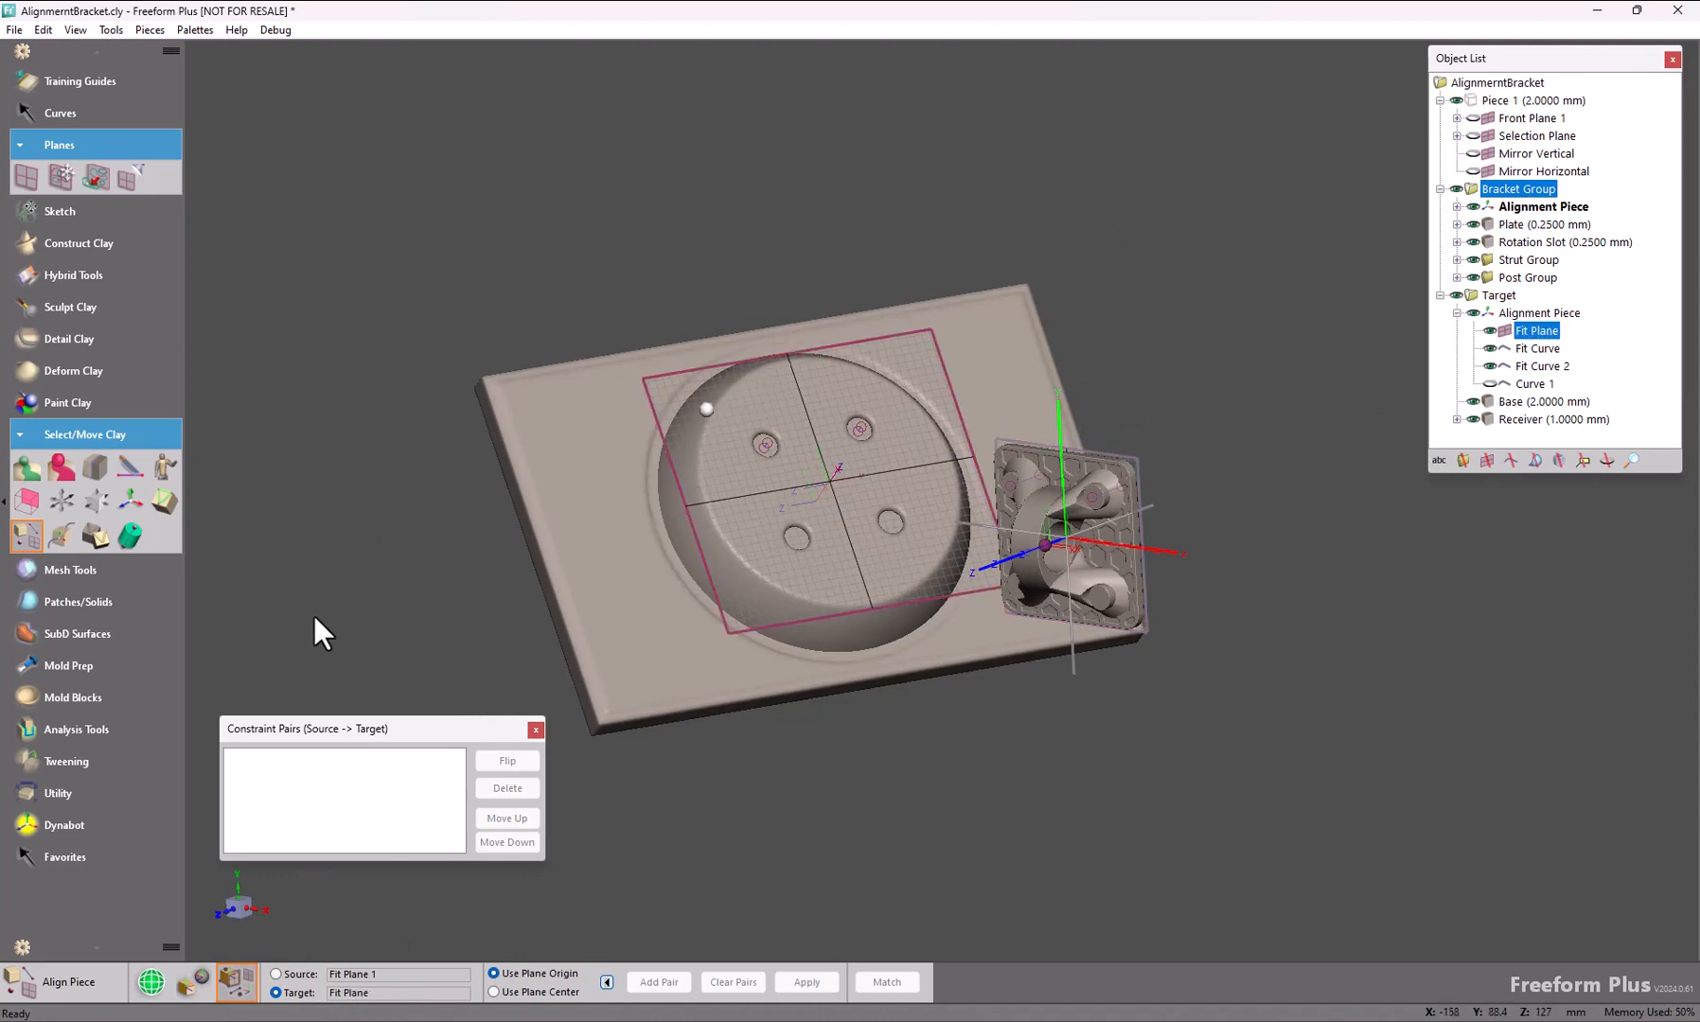
pyautogui.click(655, 982)
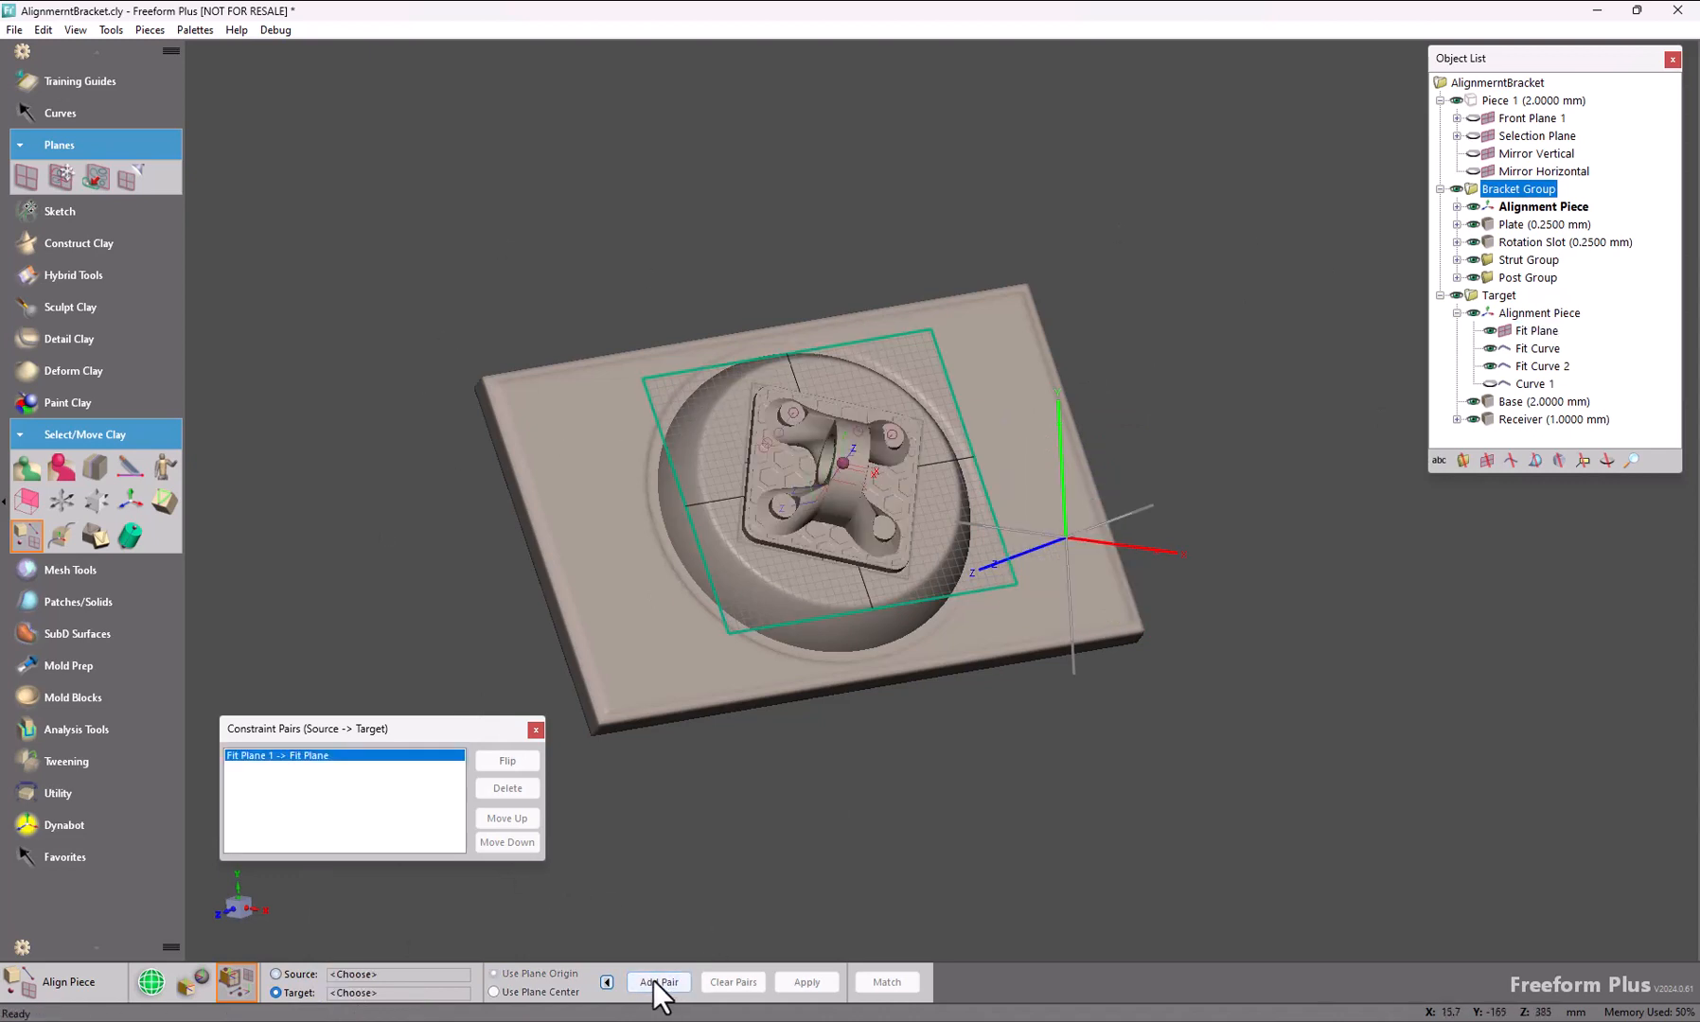
# Add a constraint pair from the bracket's Fit Curve 1 to the Target's Fit Curve
pyautogui.press('v')
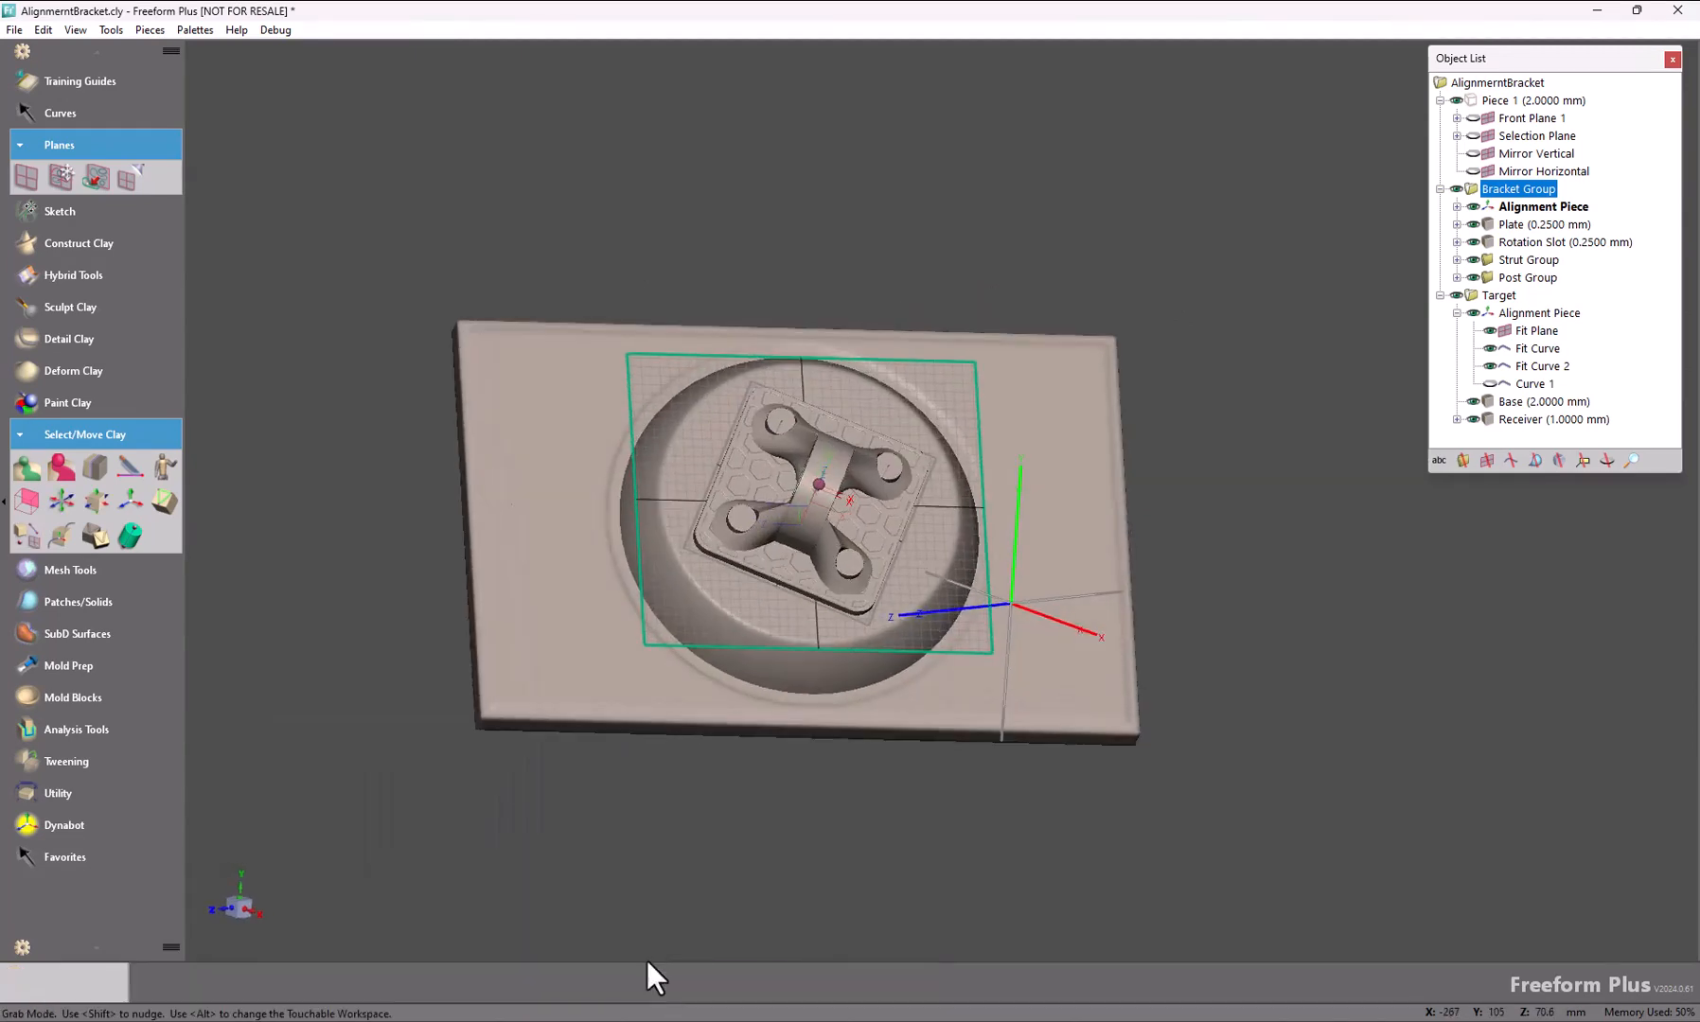
pyautogui.press('v')
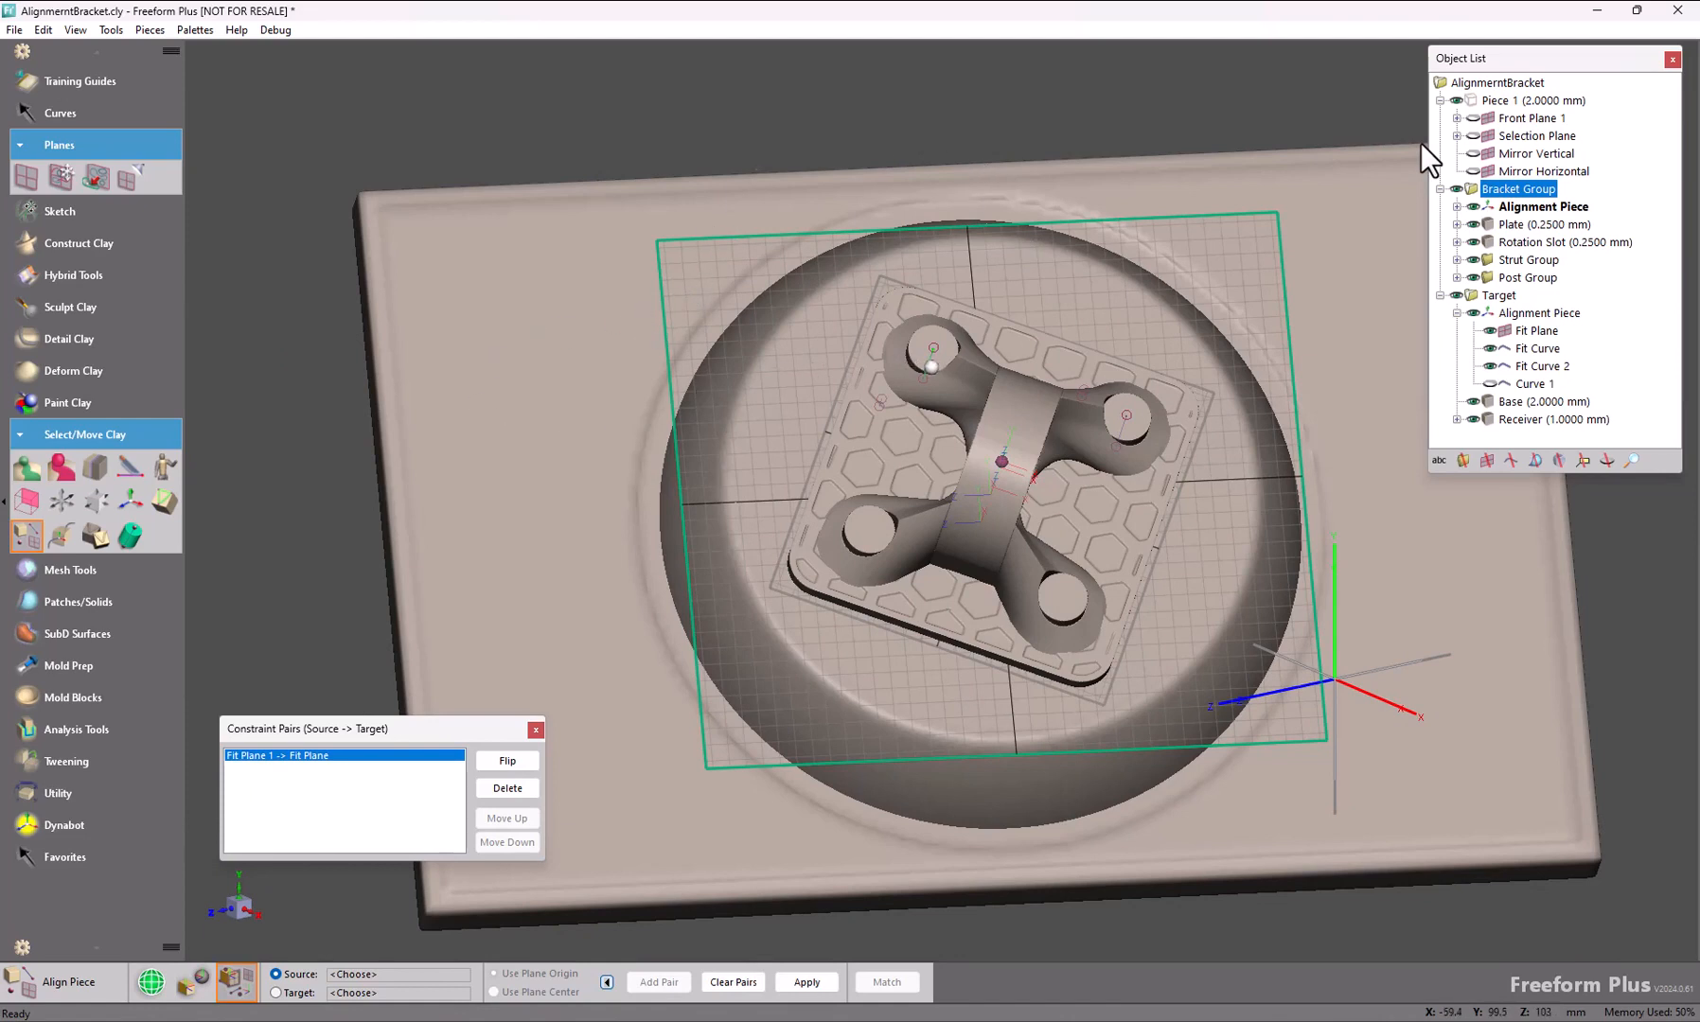
pyautogui.click(931, 367)
pyautogui.click(358, 993)
pyautogui.click(880, 403)
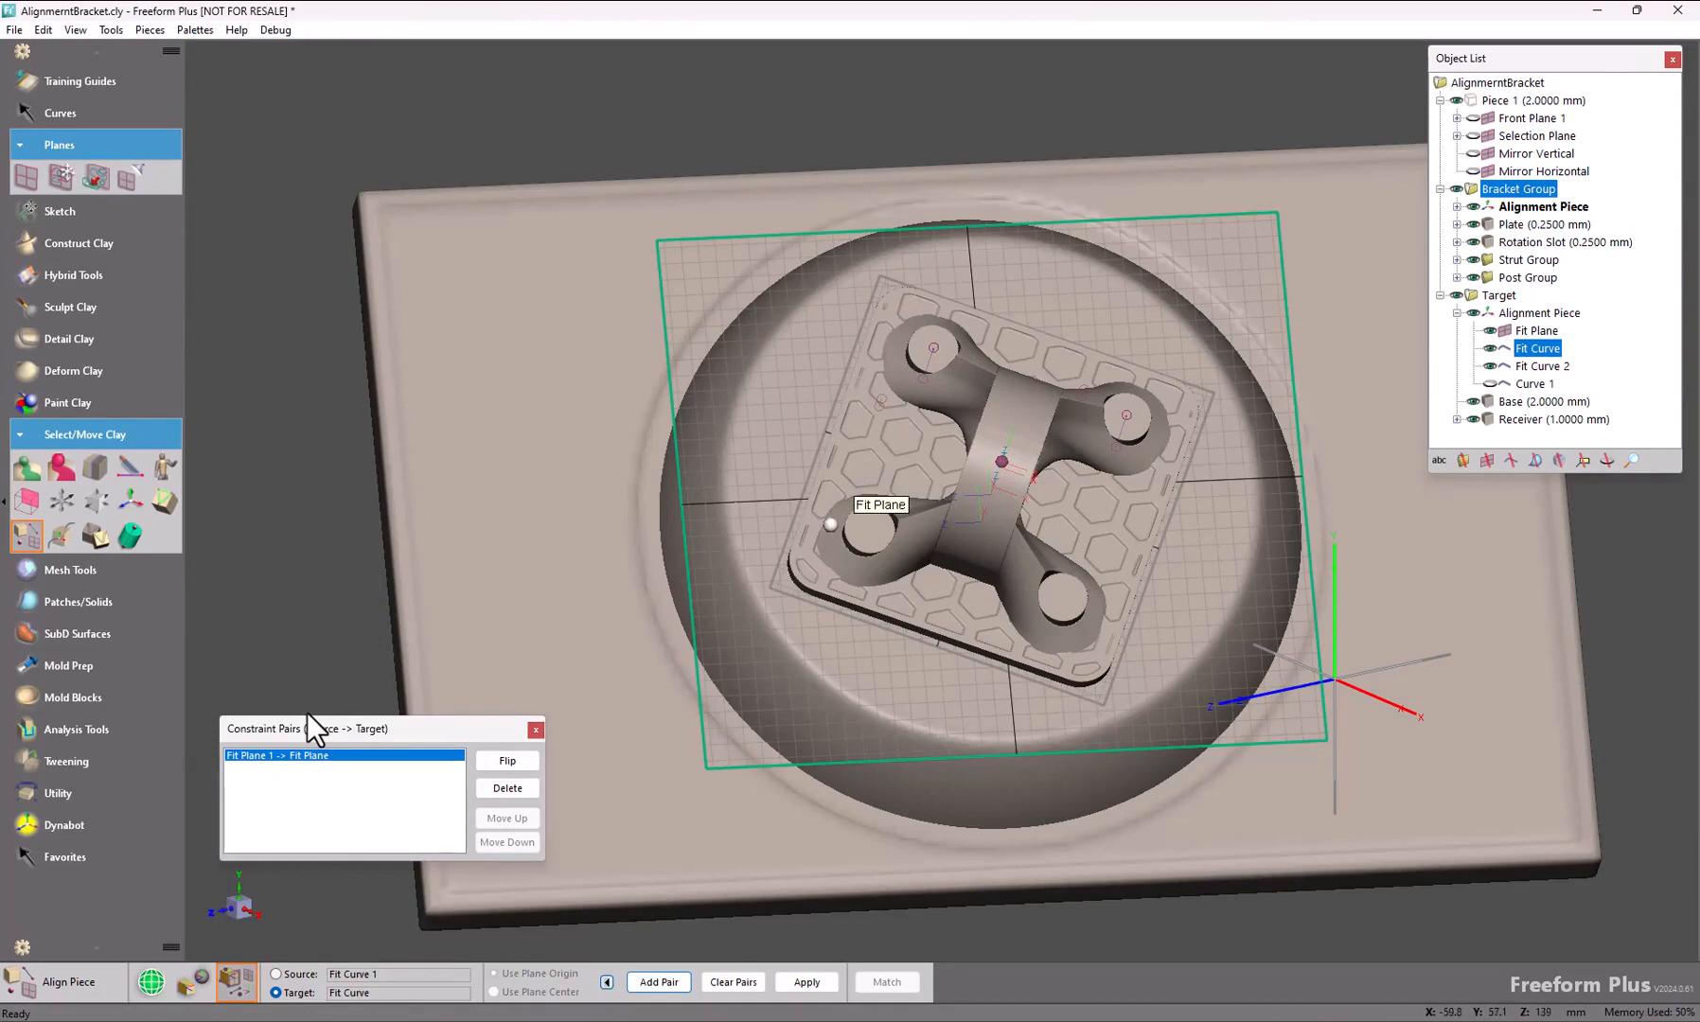
pyautogui.click(657, 985)
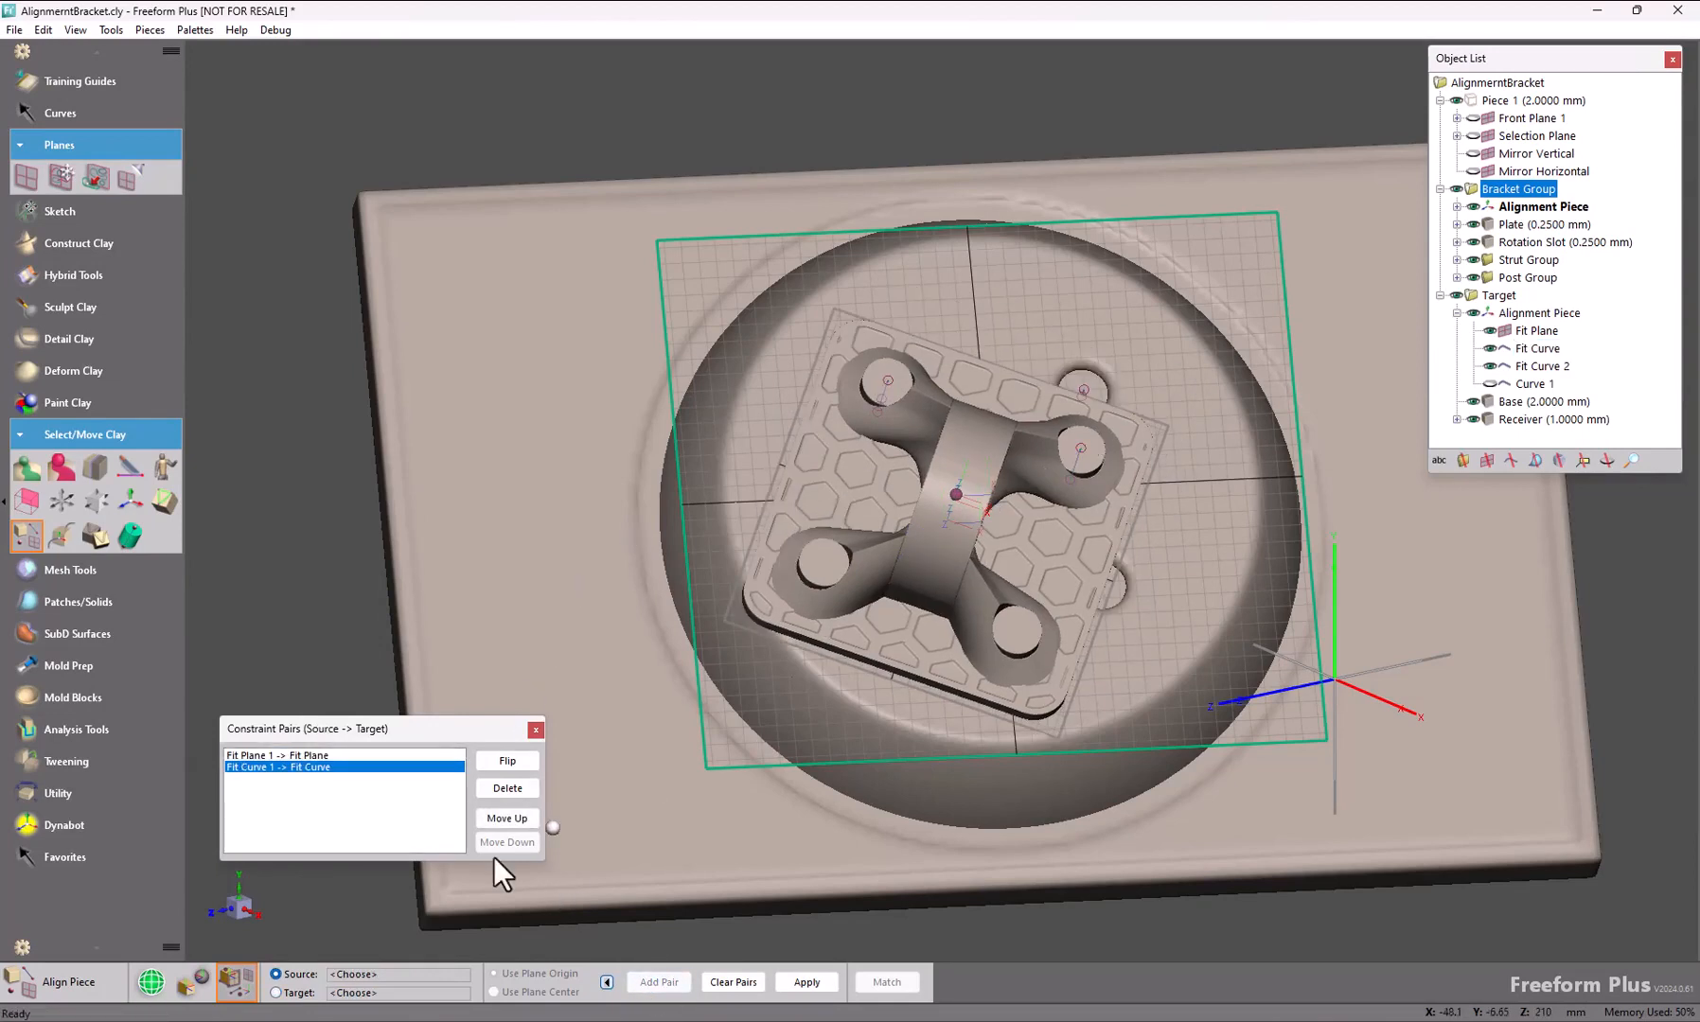
# Add a constraint pair from the bracket's Fit Curve 3 to the Target's Fit Curve 2 and inspect the bracket's fit
pyautogui.click(645, 680)
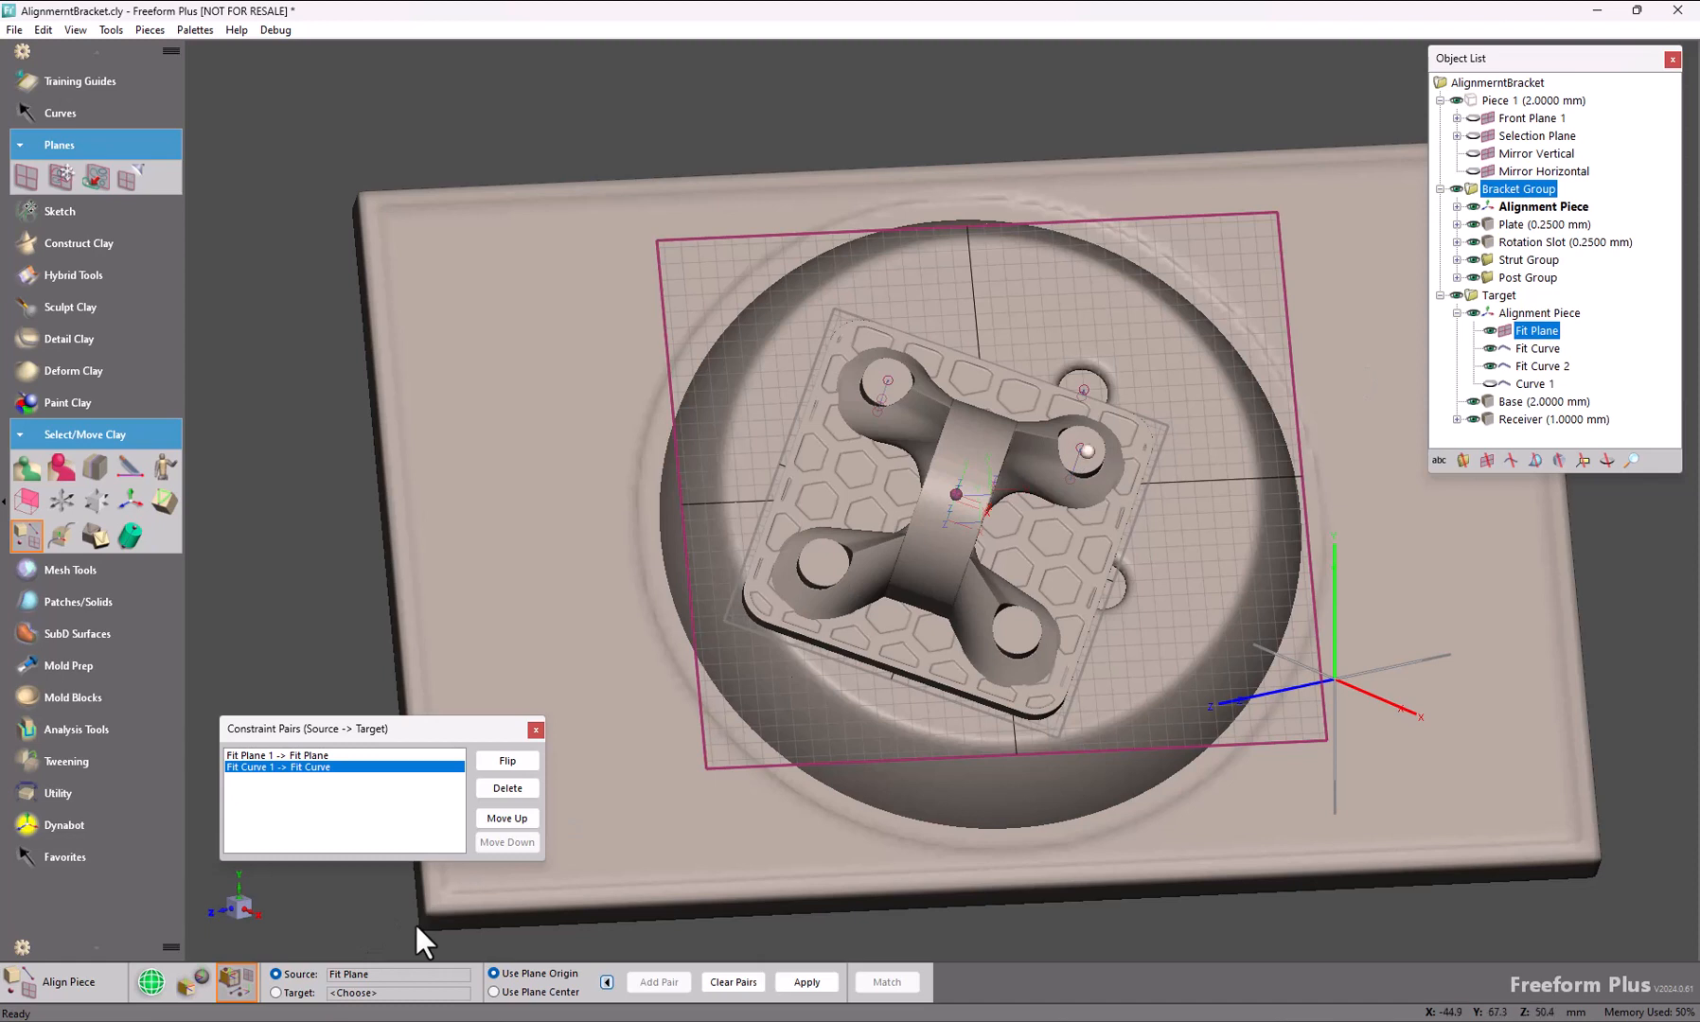
pyautogui.click(1074, 466)
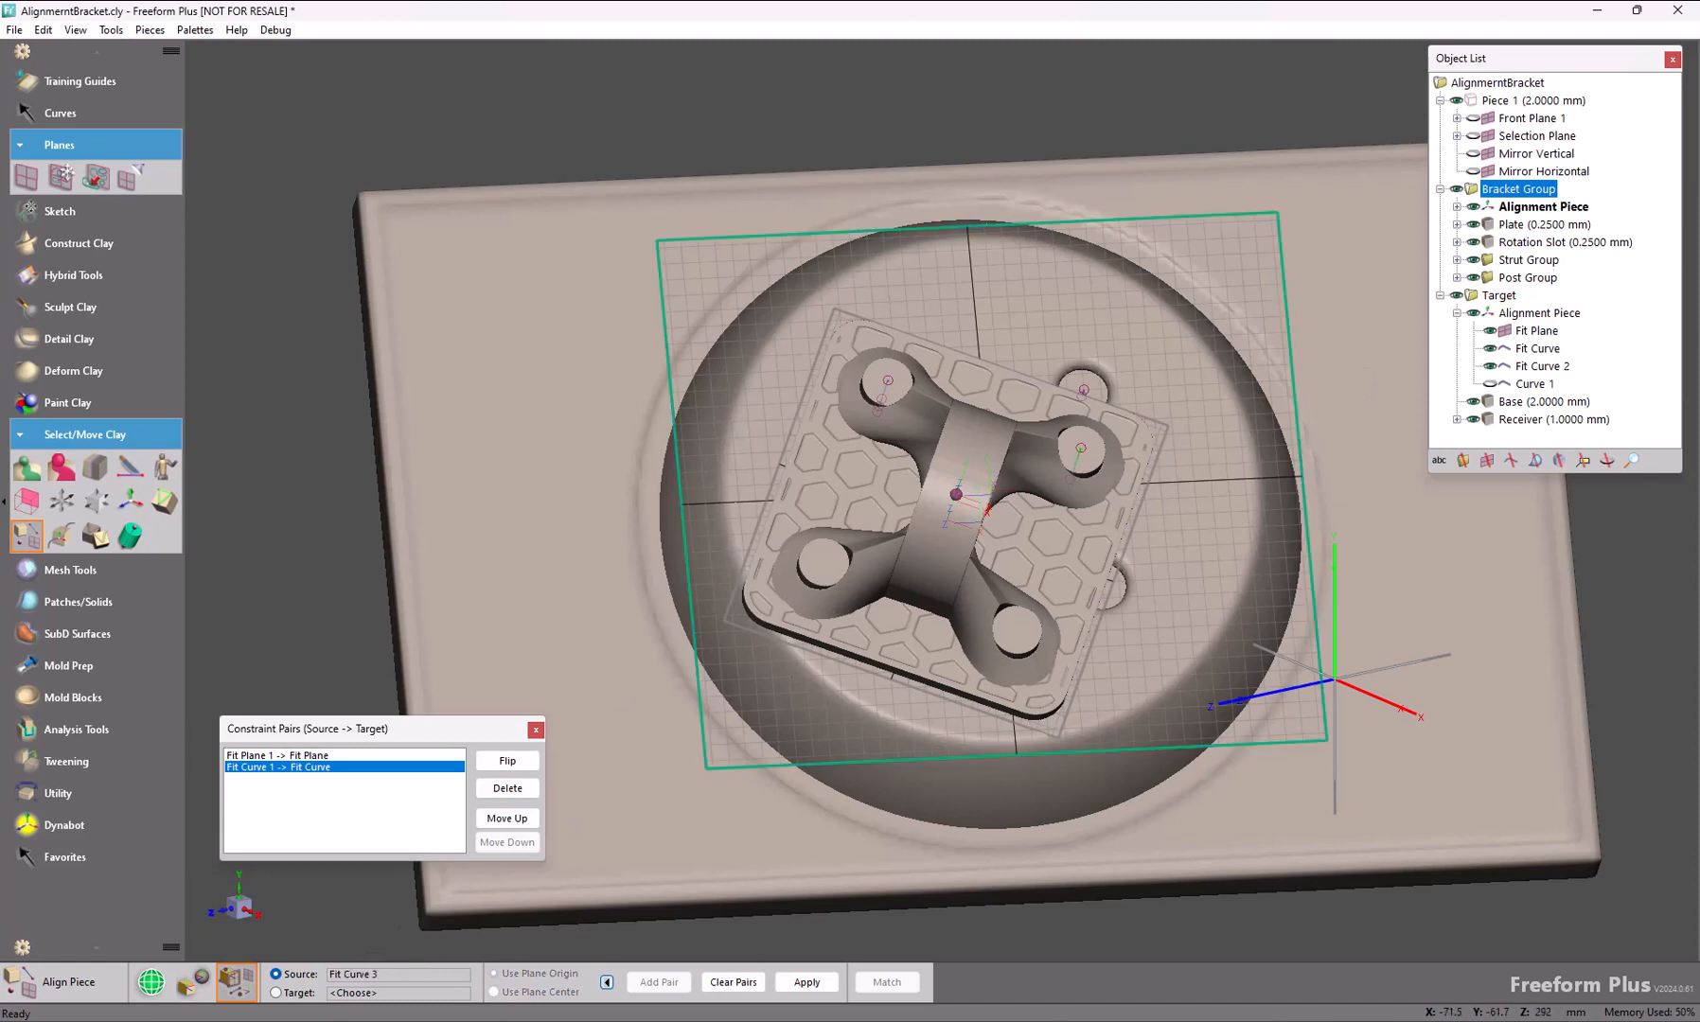
pyautogui.click(379, 994)
pyautogui.click(1081, 395)
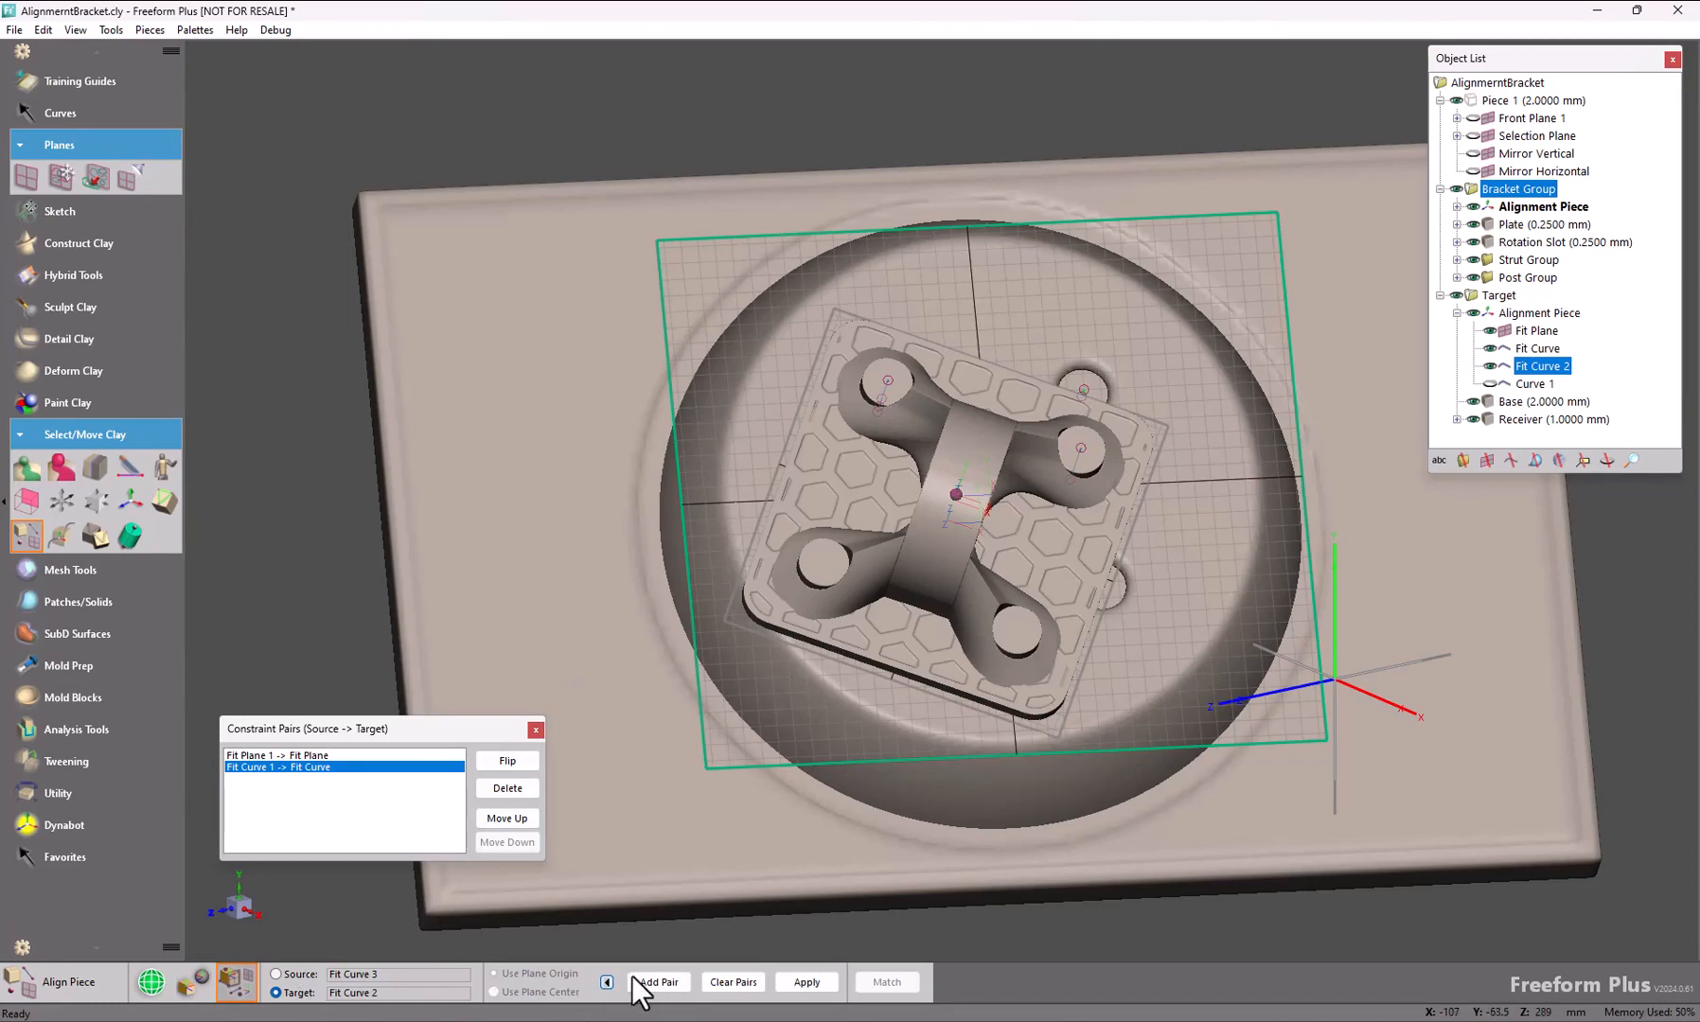
pyautogui.click(657, 982)
pyautogui.press('space')
pyautogui.press('space')
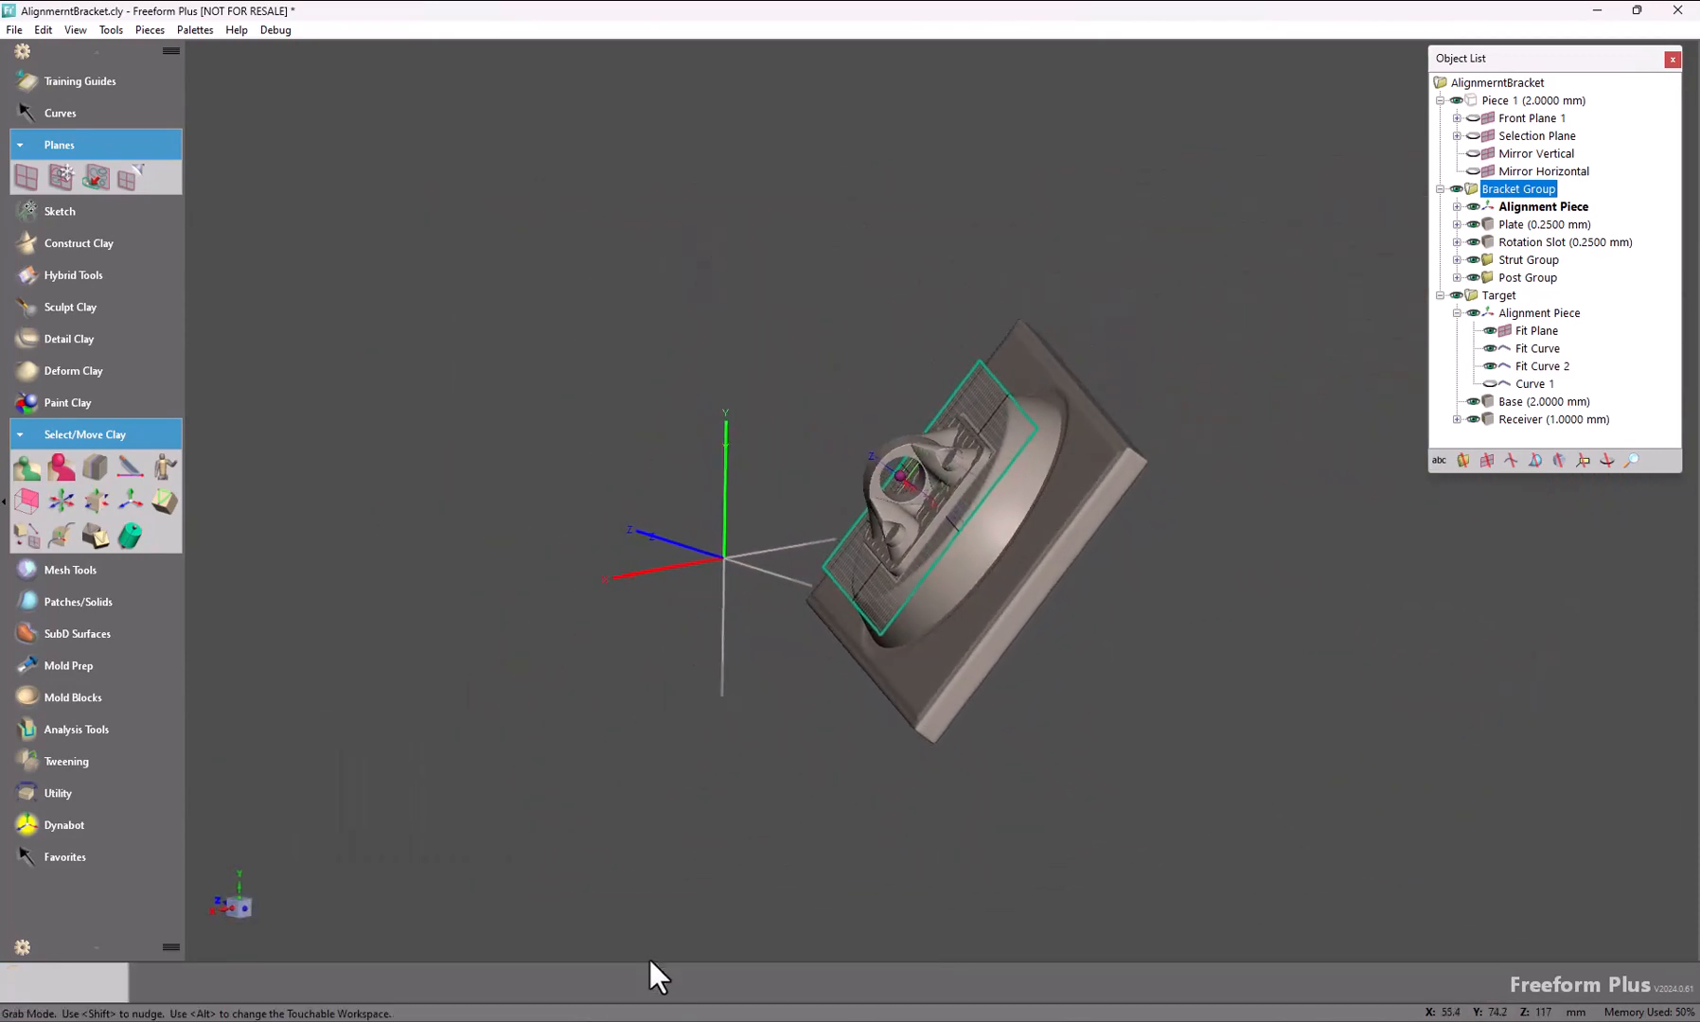
pyautogui.press('space')
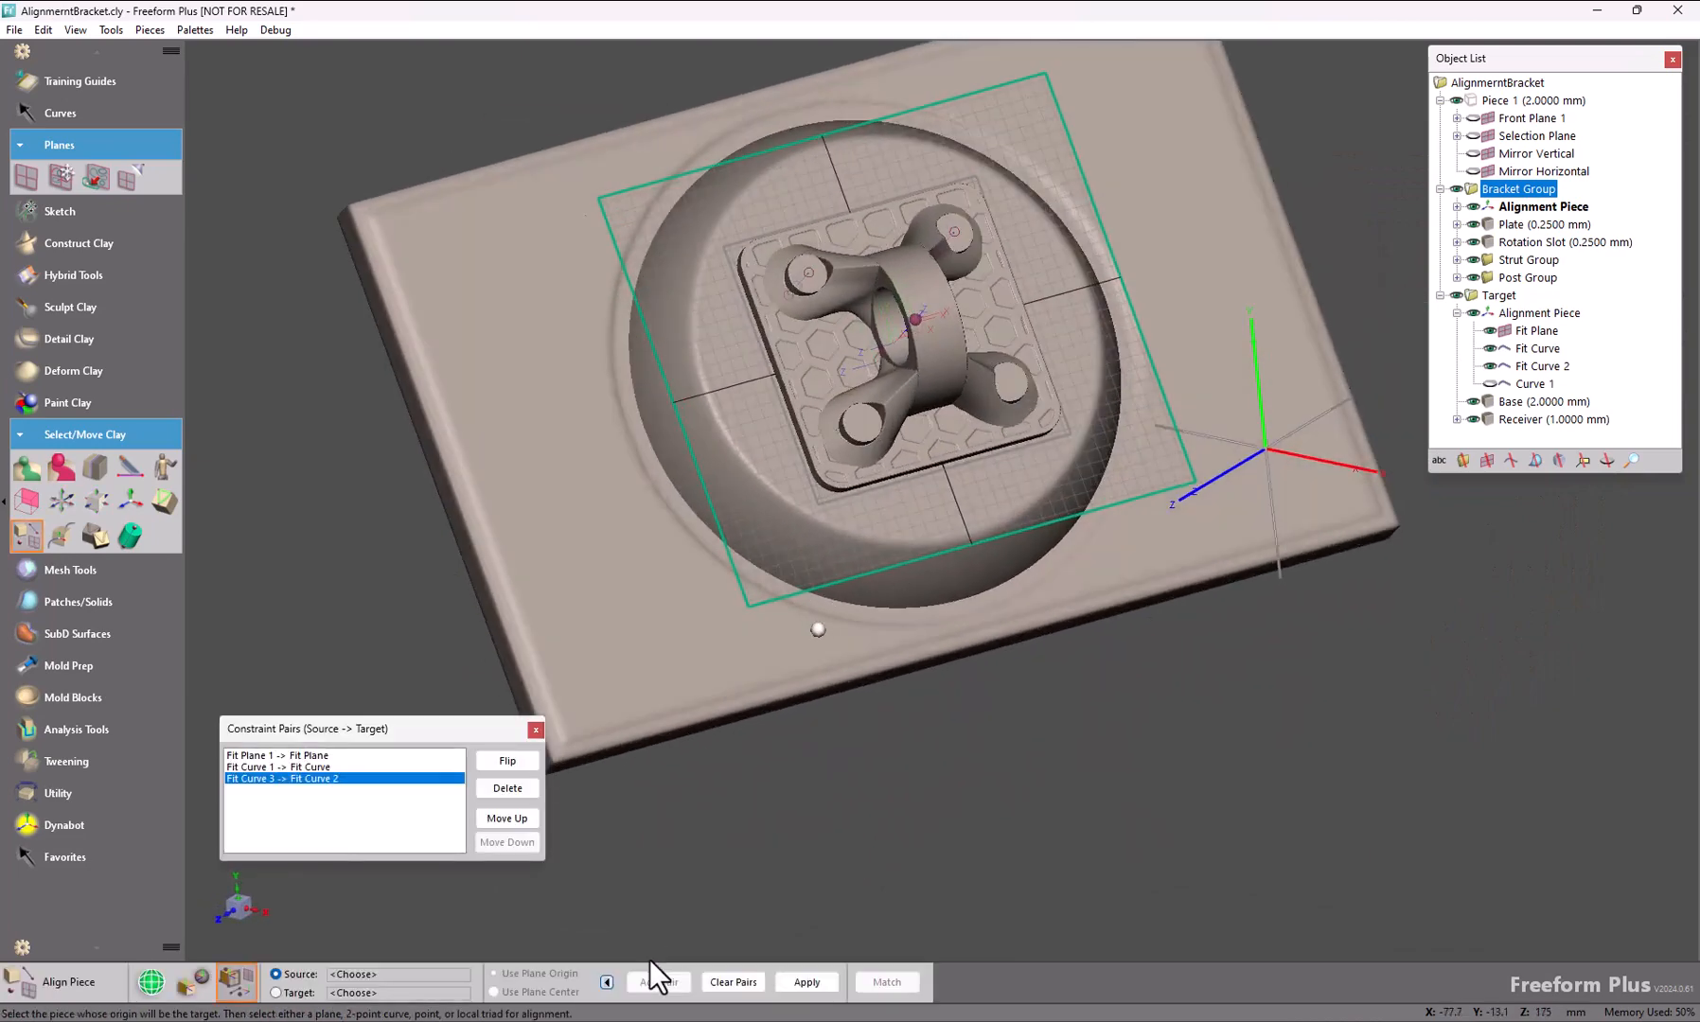